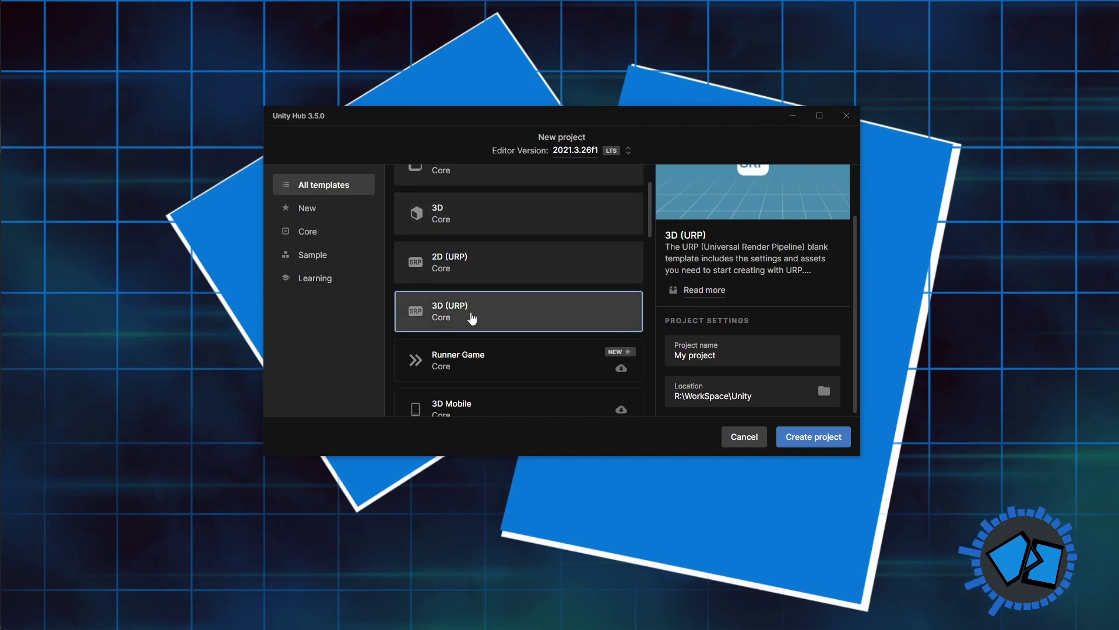
# - Edit the project name for the new 3D (URP) project in Unity Hub
pyautogui.click(673, 355)
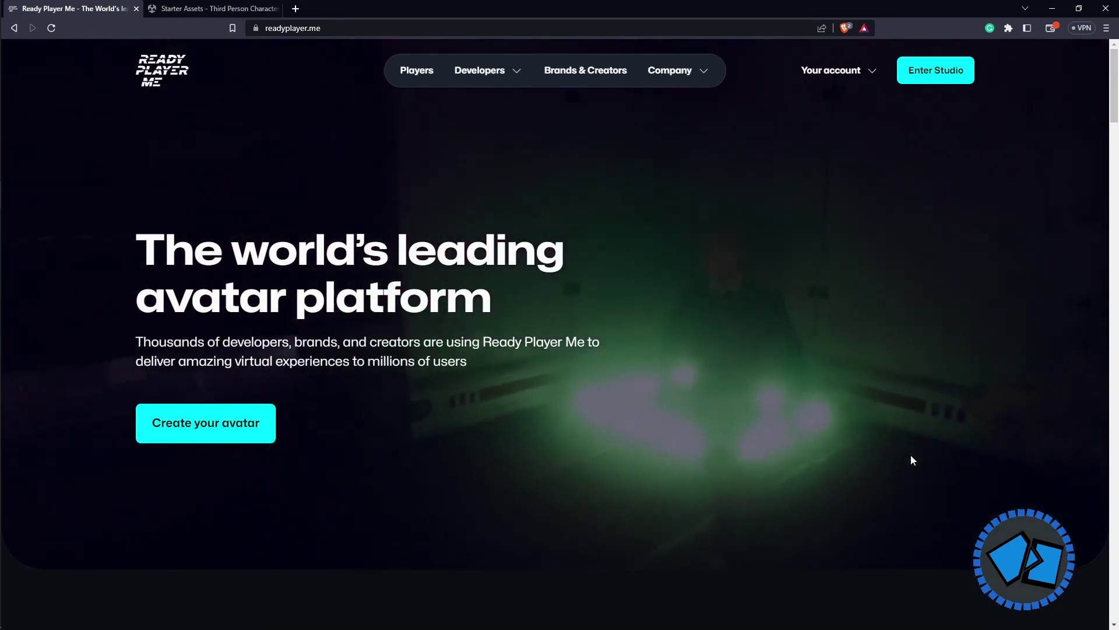
# - Switch to the browser tab with the Starter Assets Third Person Character Controller store page
pyautogui.hotkey('ctrl', 'Tab')
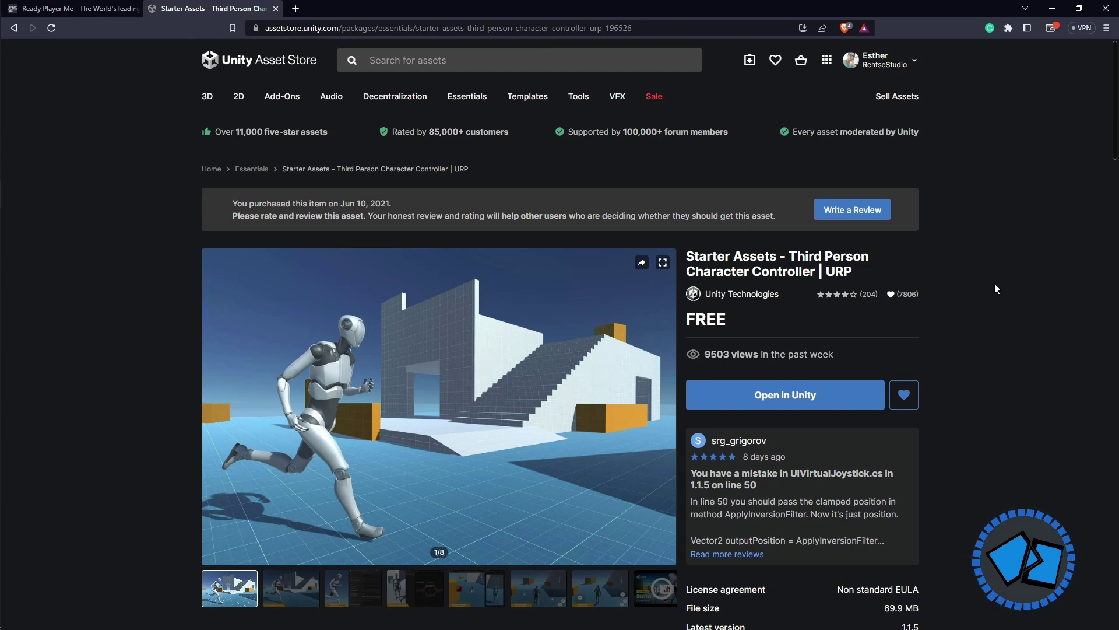
# - Send the free Starter Assets package to Unity with Open in Unity
pyautogui.click(783, 394)
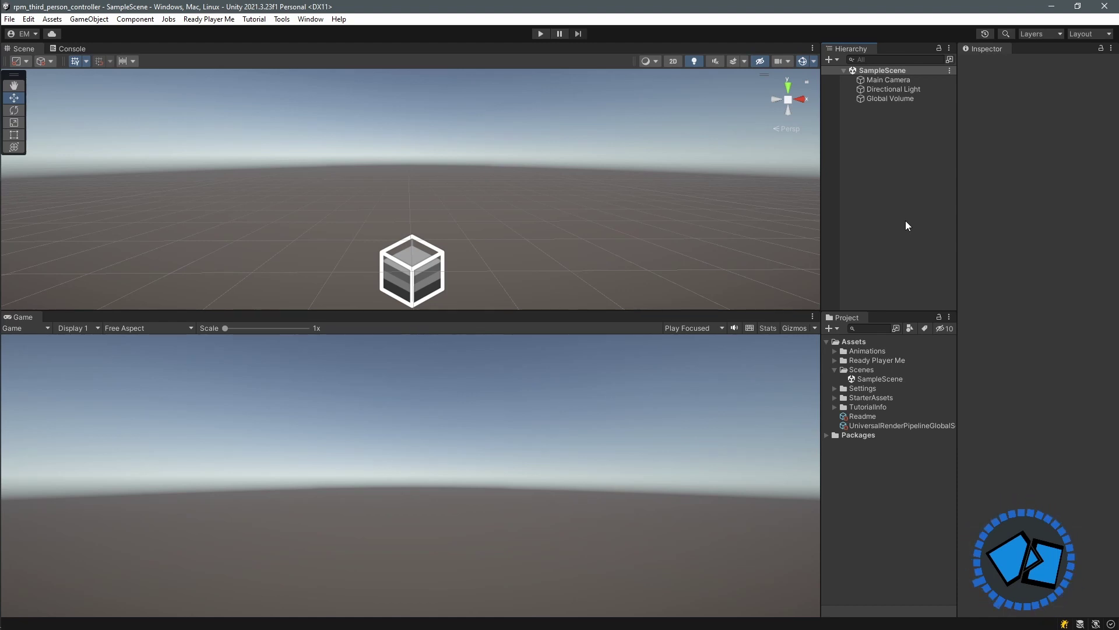
# - In Package Manager, filter to My Assets, search 'Starter Assets' and select the Third Person Character Controller
pyautogui.click(309, 22)
pyautogui.click(368, 143)
pyautogui.click(424, 189)
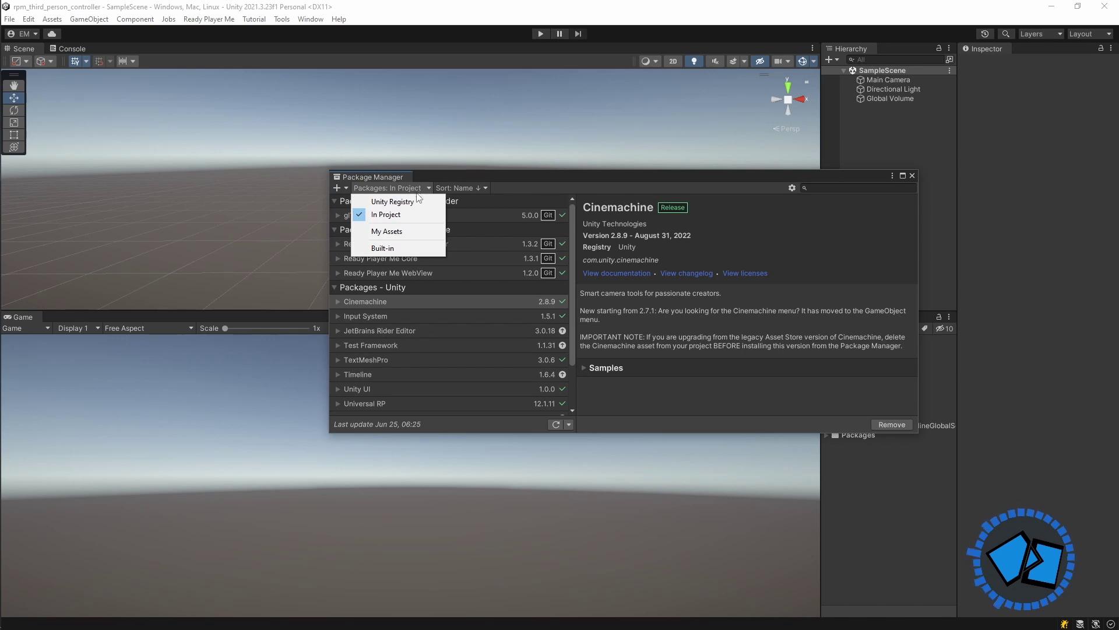
pyautogui.click(401, 233)
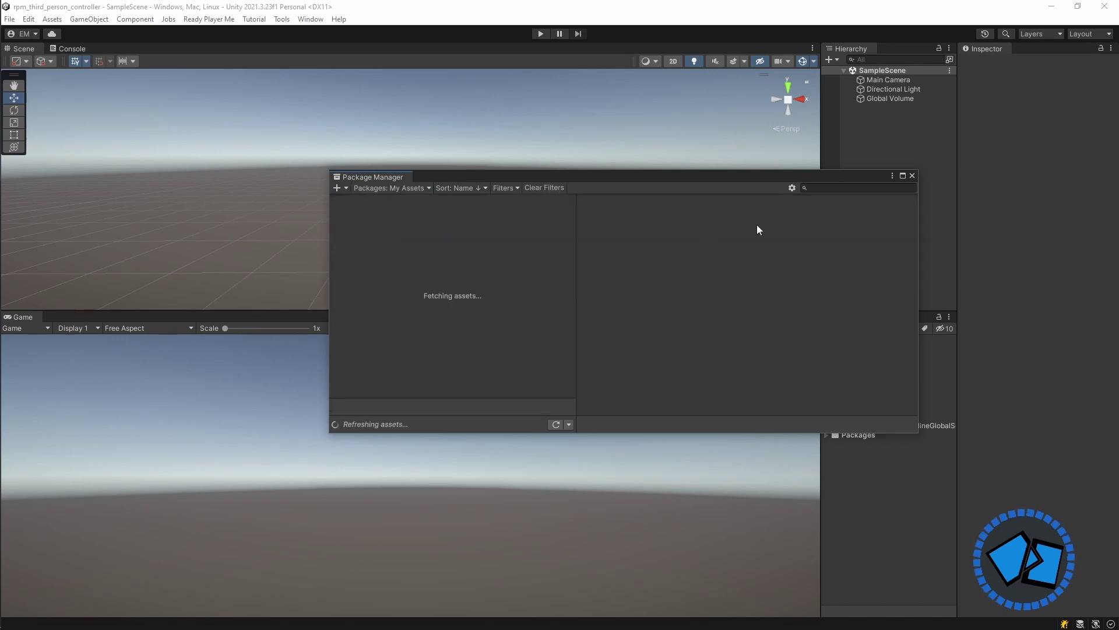
pyautogui.click(819, 185)
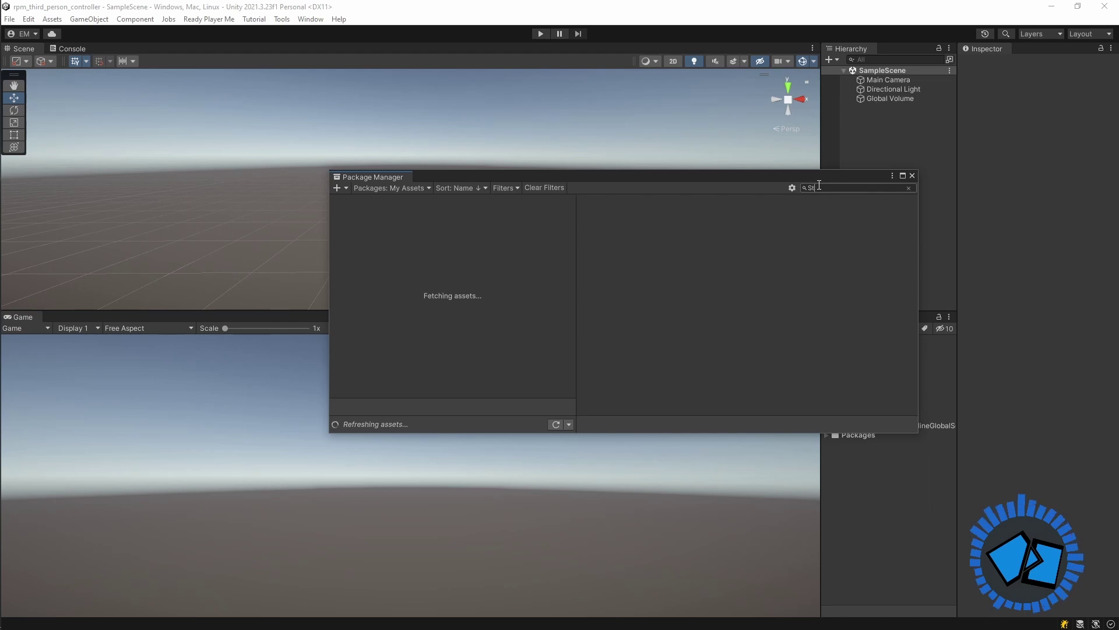
pyautogui.write('Starter ')
pyautogui.write('Assets')
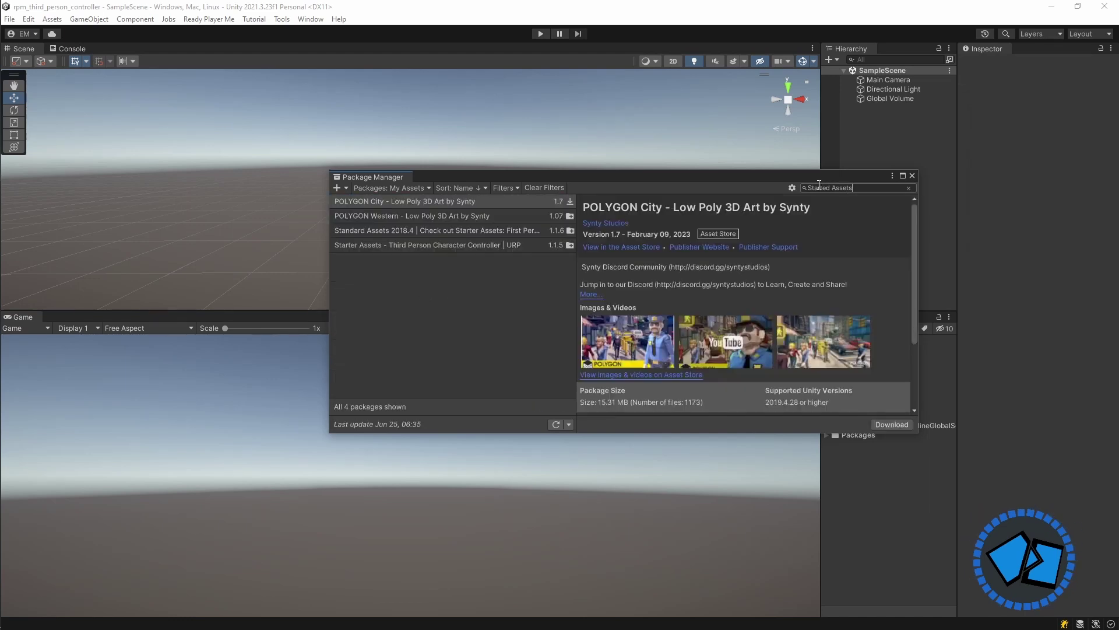
pyautogui.click(422, 245)
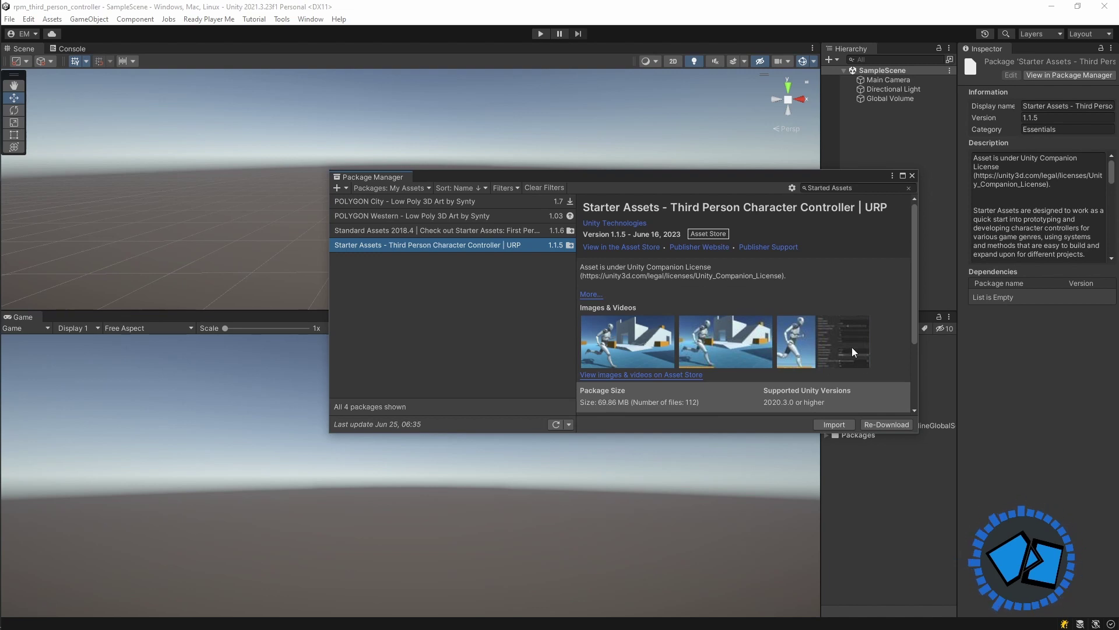
# - Import Starter Assets with its dependencies and all files, then close Package Manager
pyautogui.click(834, 425)
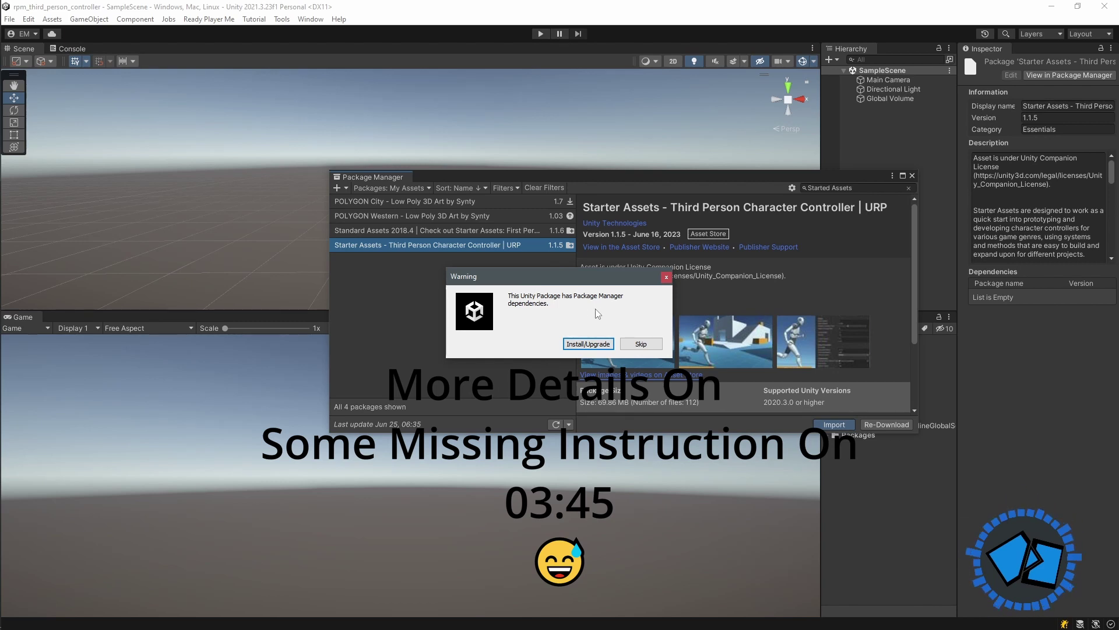
pyautogui.click(590, 342)
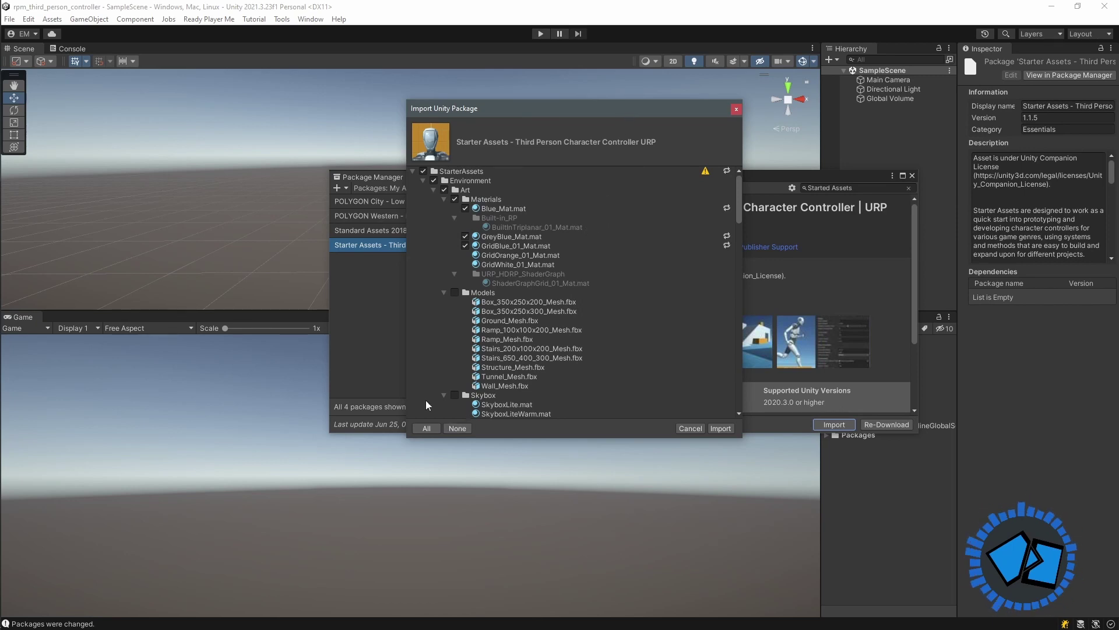
pyautogui.click(720, 428)
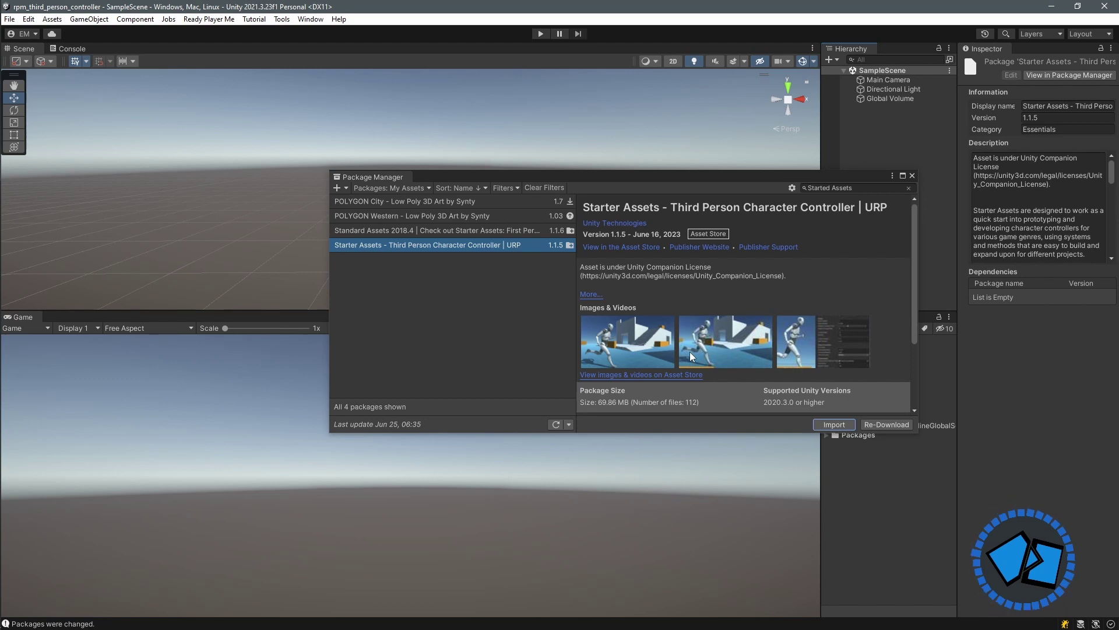
pyautogui.click(913, 176)
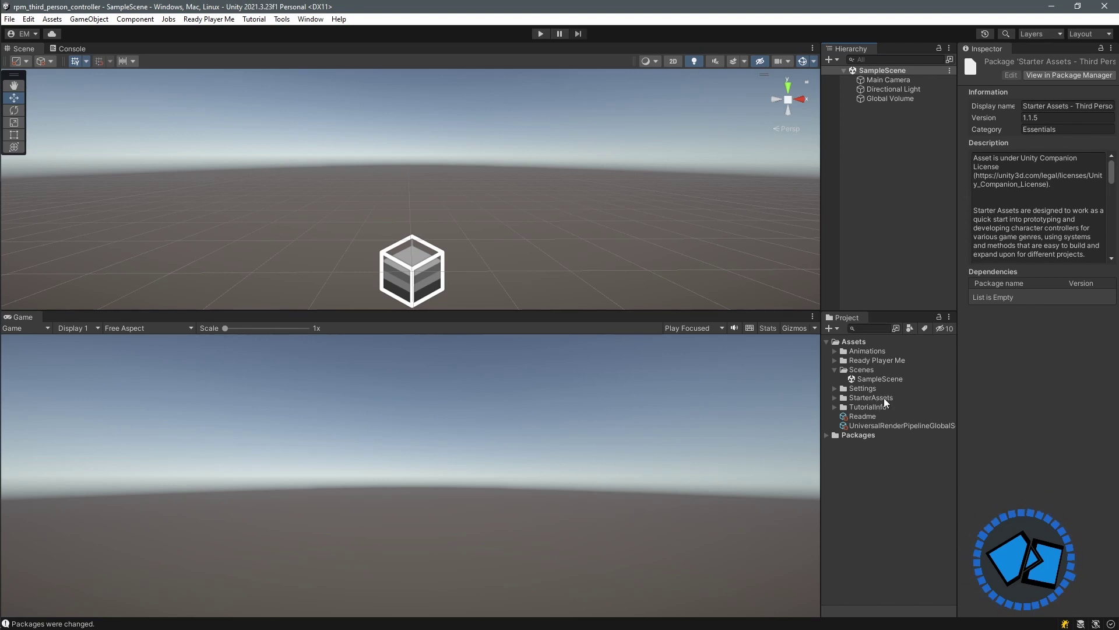
# - Open the Playground scene from StarterAssets > ThirdPersonController > Scenes in the Project panel
pyautogui.click(835, 398)
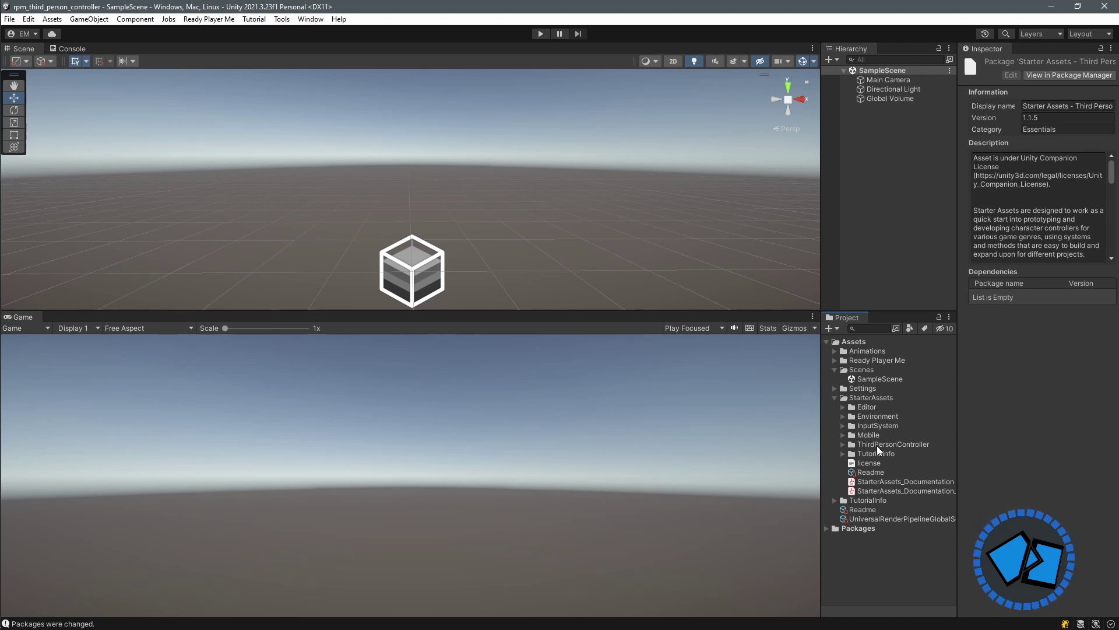
pyautogui.click(843, 445)
pyautogui.click(851, 472)
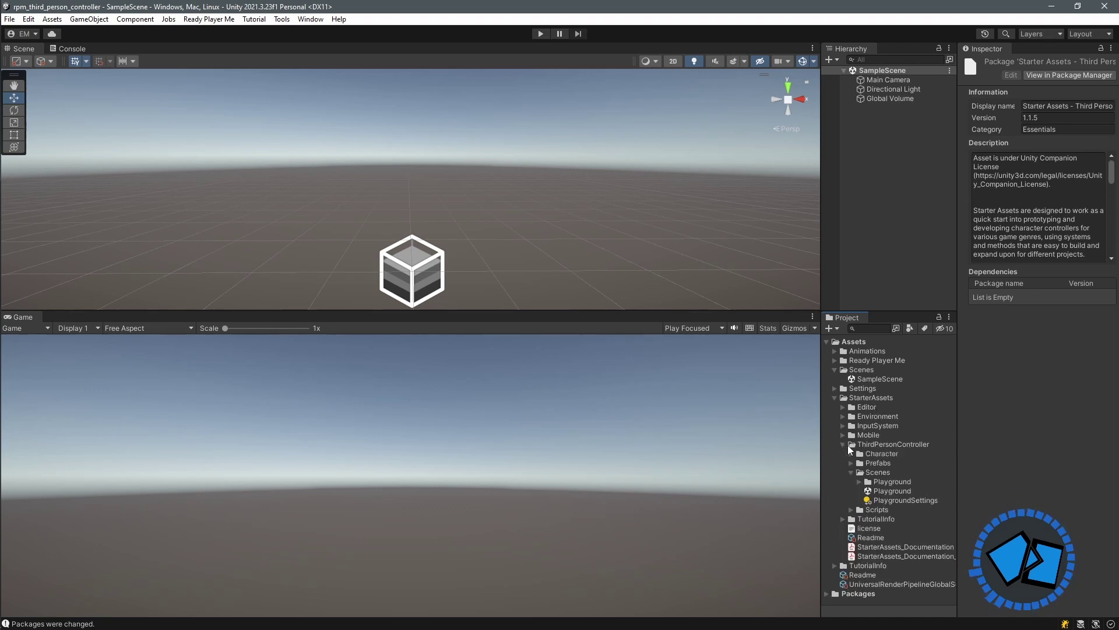
pyautogui.doubleClick(891, 492)
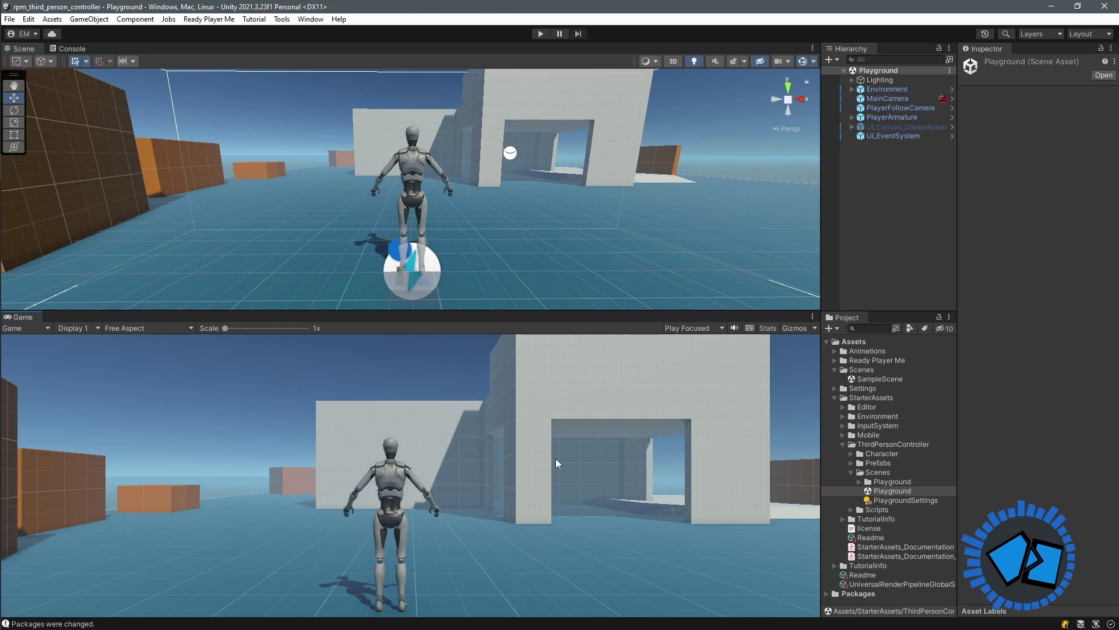
pyautogui.click(542, 34)
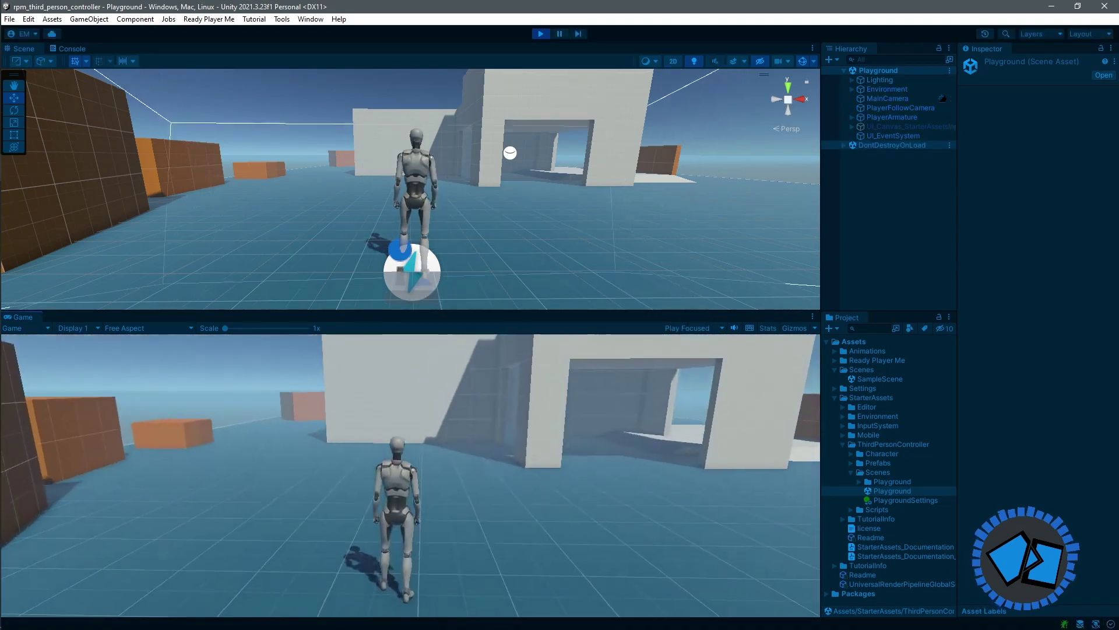
pyautogui.press('w')
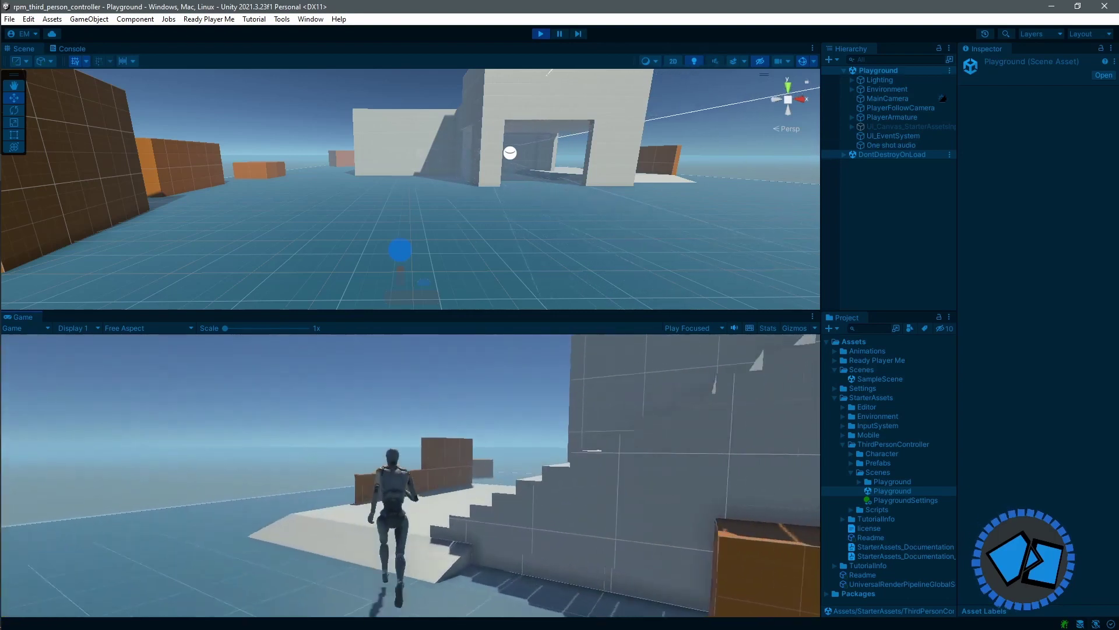
pyautogui.press('space')
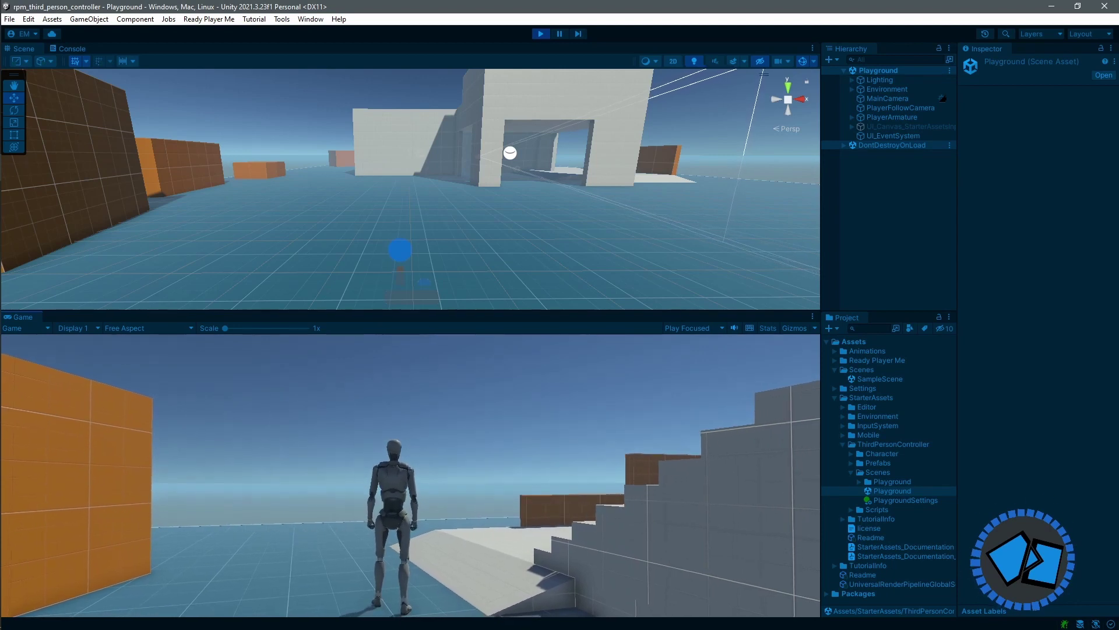
pyautogui.hotkey('ctrl', 'p')
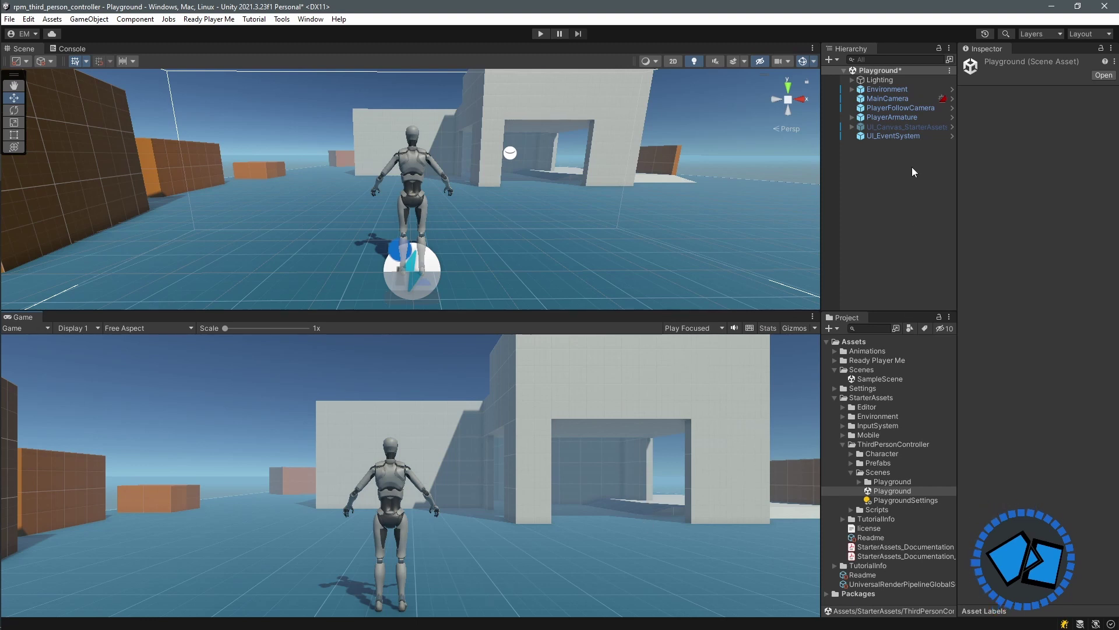
# - Enable the UI_Canvas_StarterAssets touch controls and switch the Game view to the phone Simulator
pyautogui.click(901, 128)
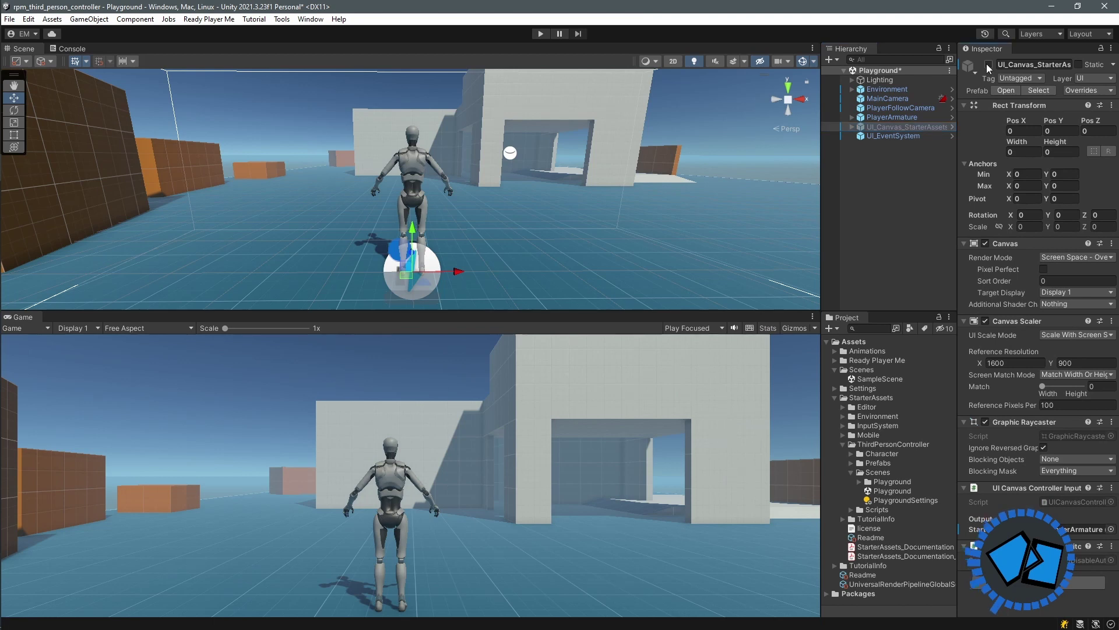
pyautogui.hotkey('alt', 'shift', 'a')
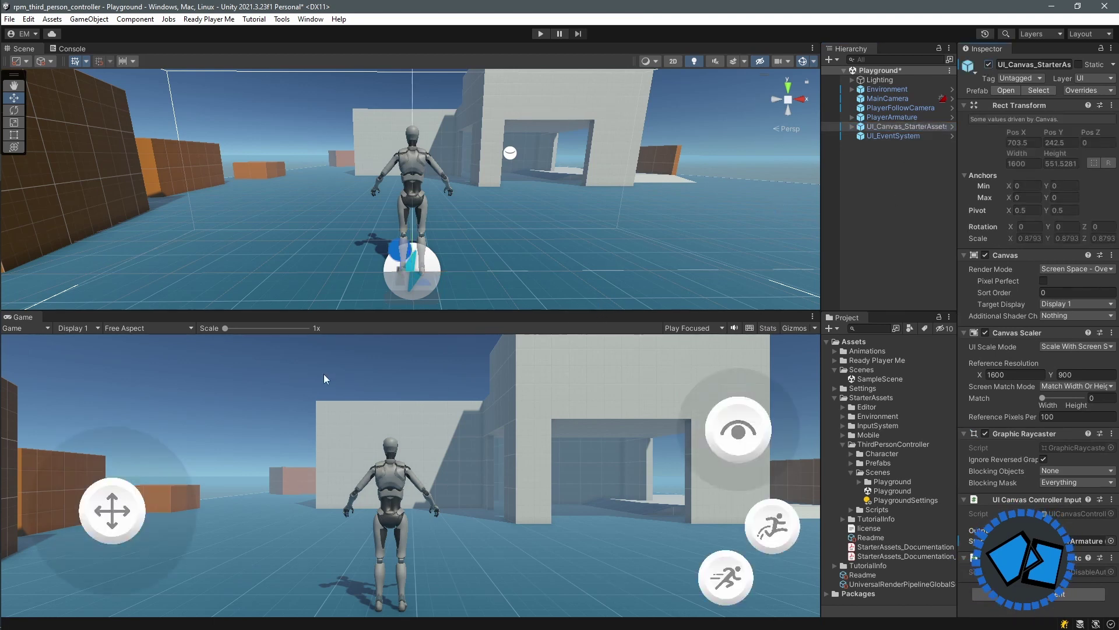
pyautogui.click(47, 328)
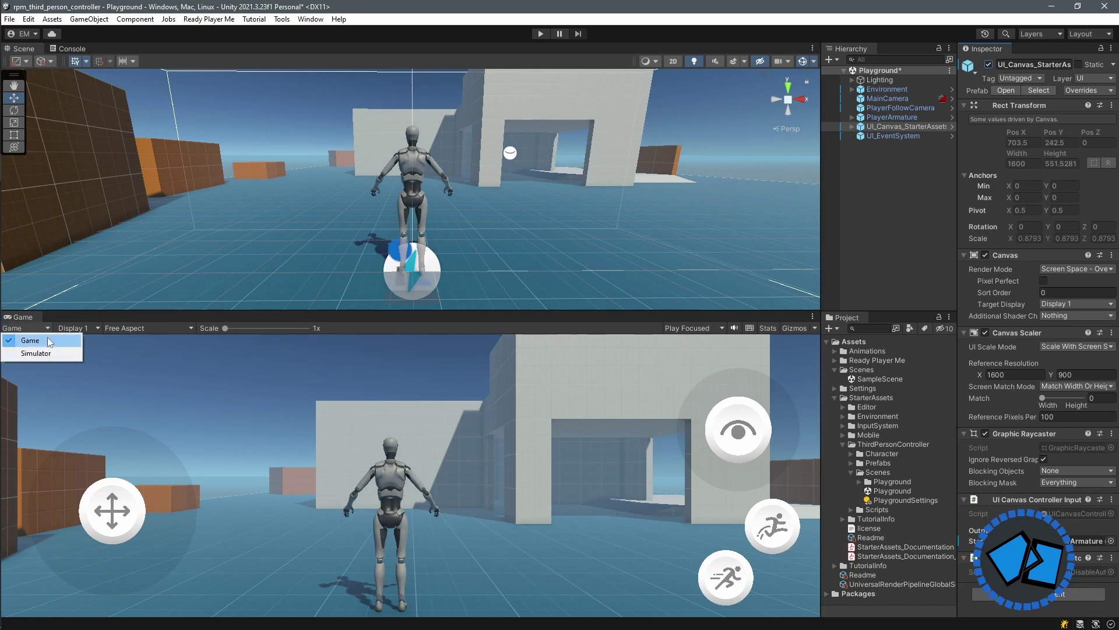
pyautogui.click(47, 353)
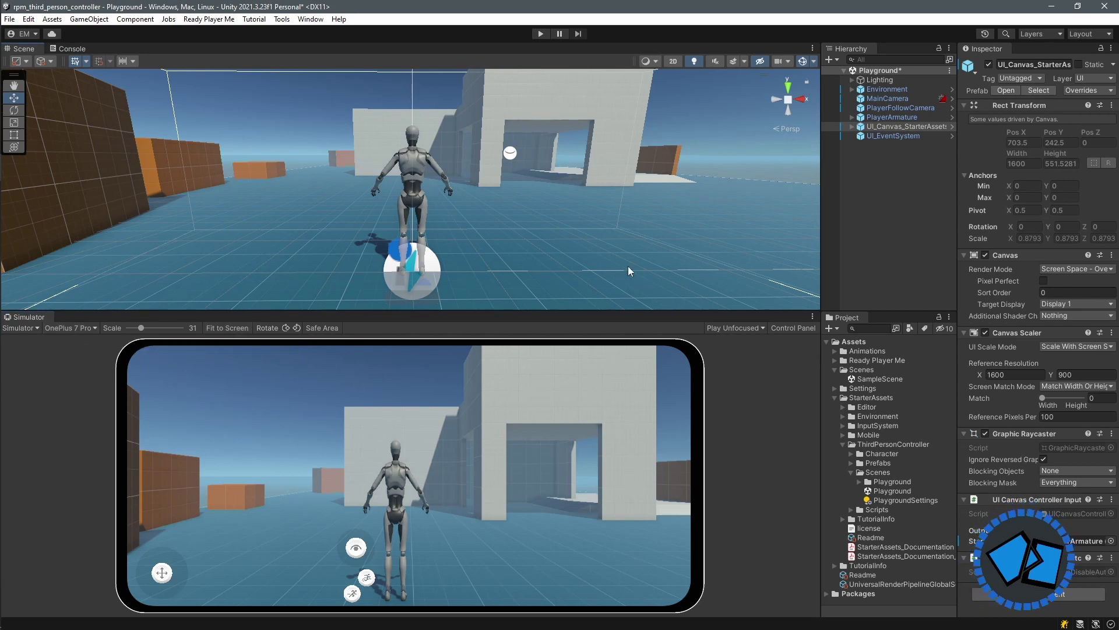
pyautogui.click(842, 239)
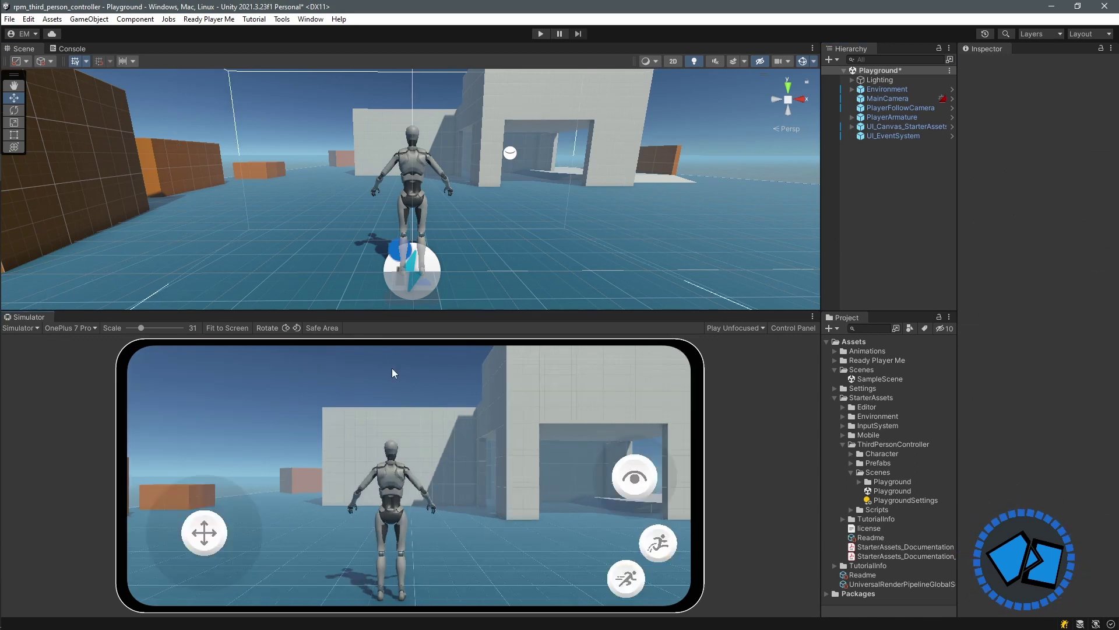
# - Play the scene, walk and look around with the joysticks, jump twice, then stop play mode
pyautogui.click(540, 33)
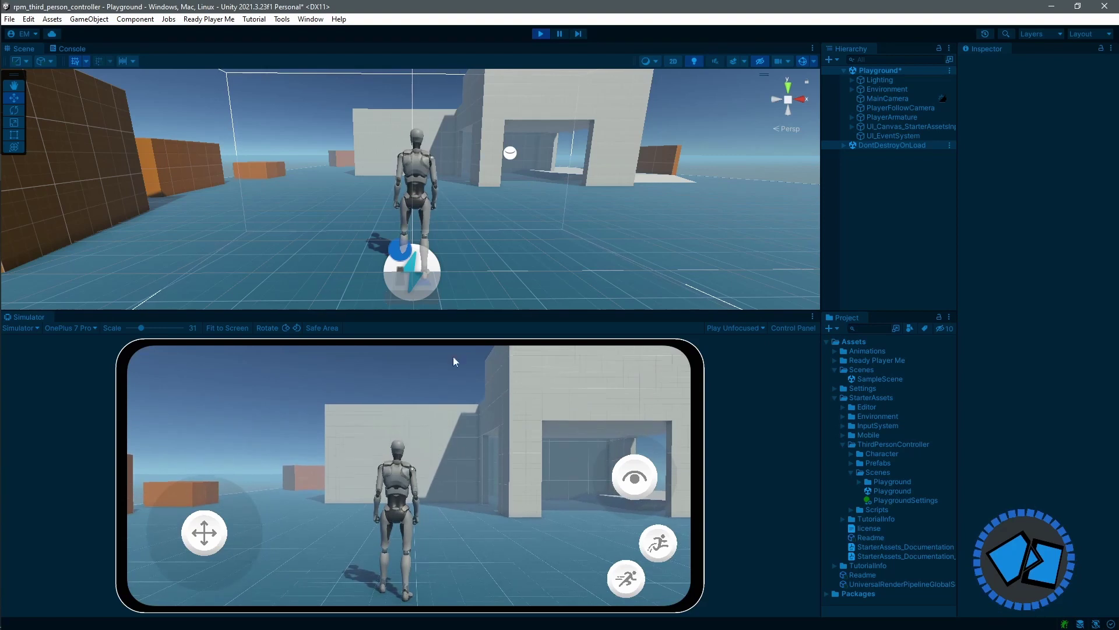
pyautogui.moveTo(207, 533); pyautogui.dragTo(236, 537)
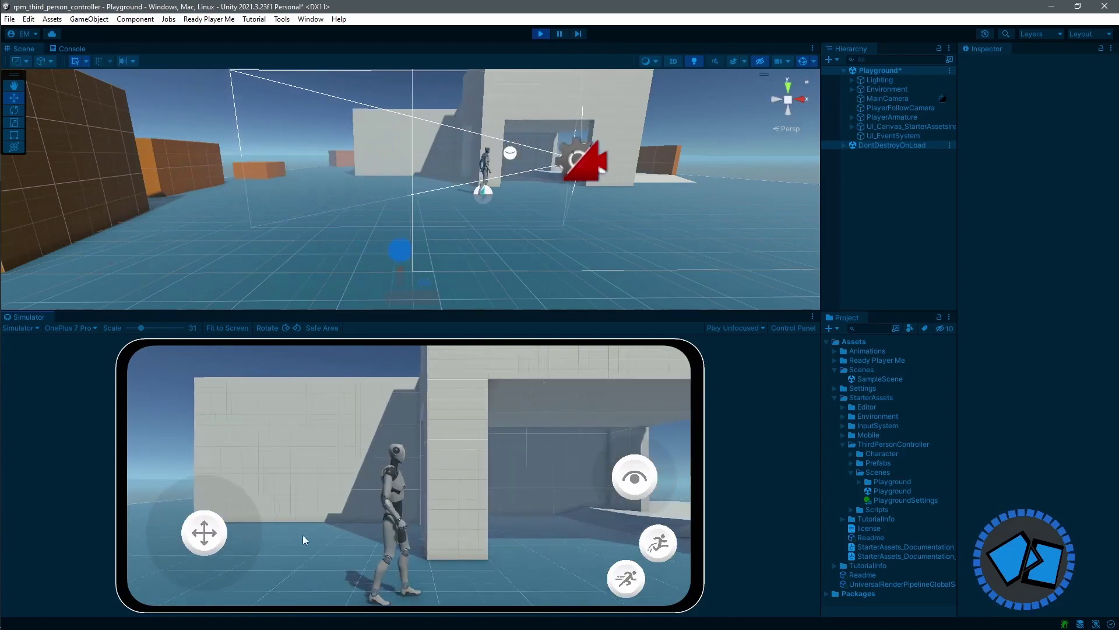
pyautogui.moveTo(635, 477)
pyautogui.mouseDown()
pyautogui.moveTo(641, 484)
pyautogui.moveTo(643, 470)
pyautogui.moveTo(639, 493)
pyautogui.mouseUp()
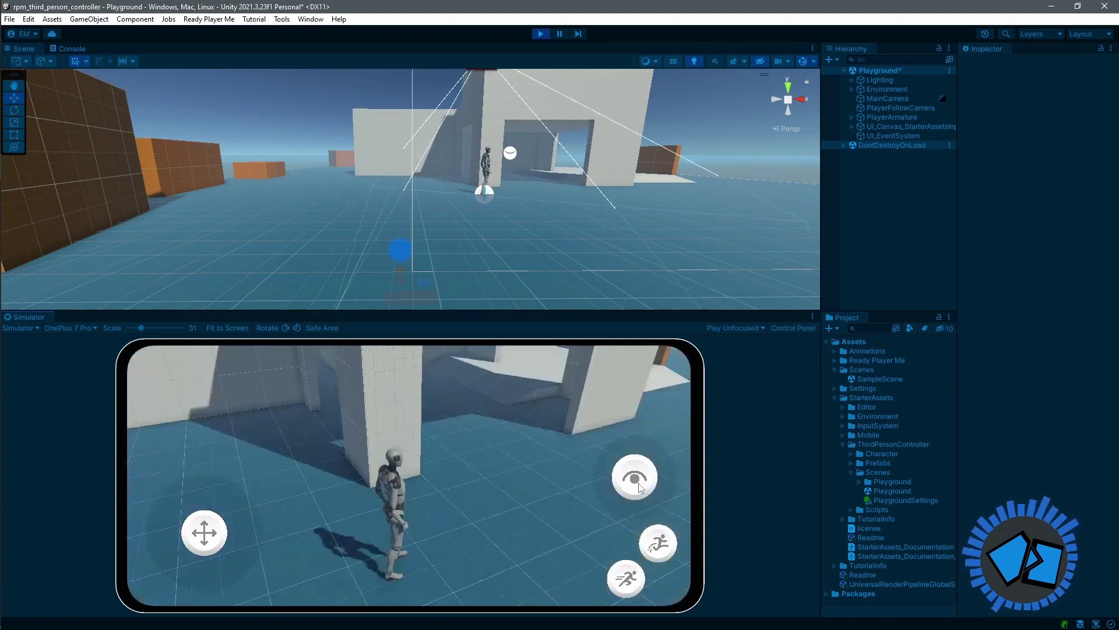
pyautogui.moveTo(219, 531); pyautogui.dragTo(293, 493)
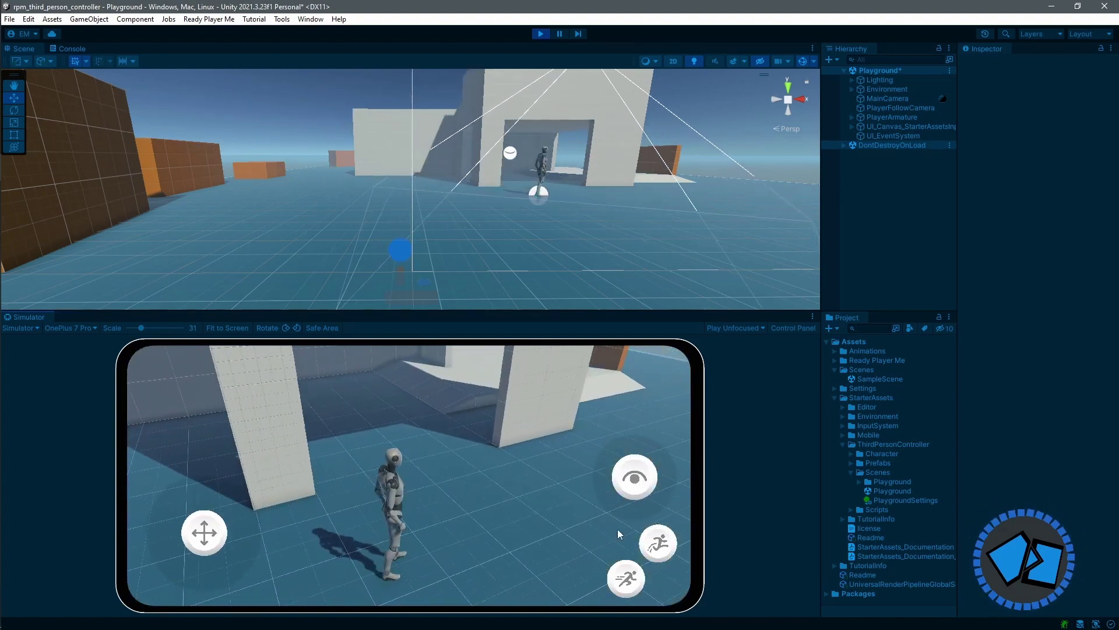
pyautogui.click(659, 545)
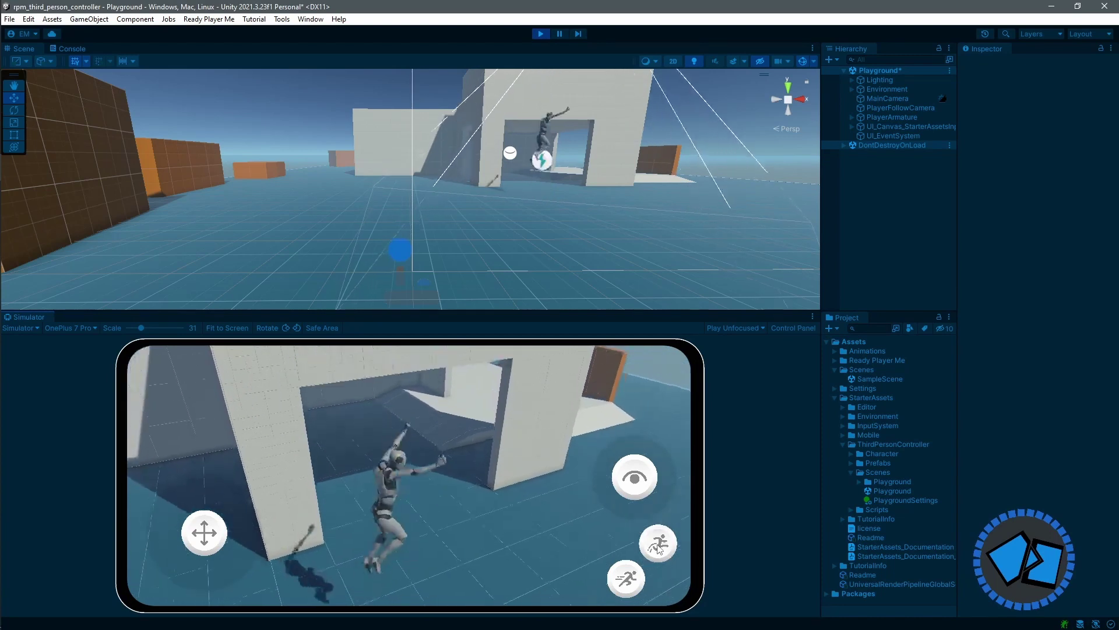
pyautogui.click(658, 545)
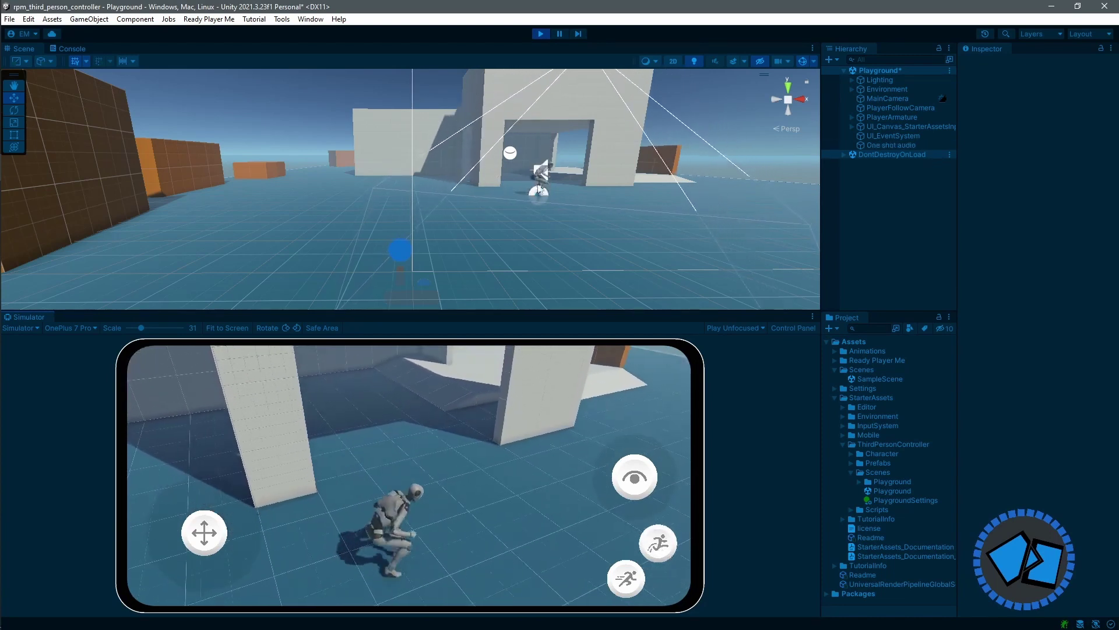
pyautogui.click(542, 34)
pyautogui.click(34, 329)
# - Switch the preview back to Game view and deactivate UI_Canvas_StarterAssets to hide the touch controls
pyautogui.click(30, 341)
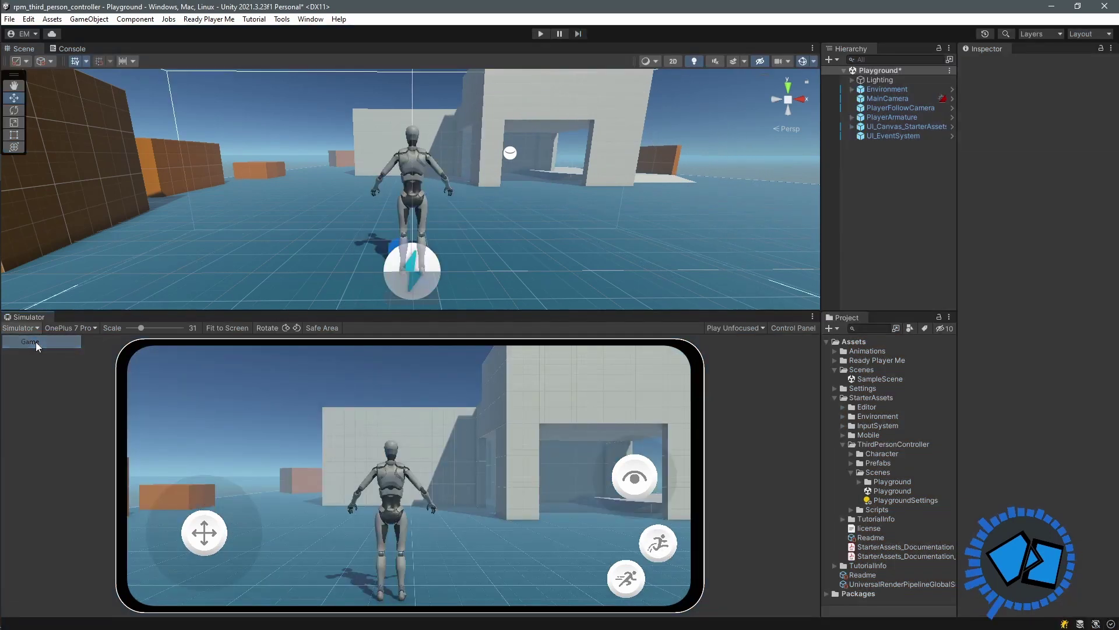
pyautogui.click(896, 127)
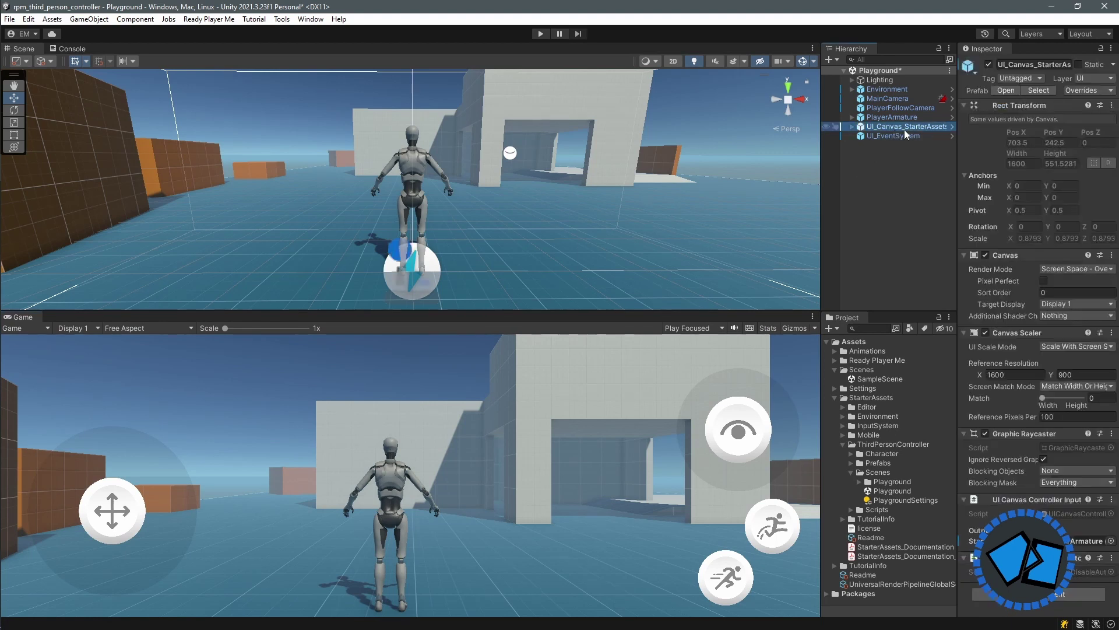
pyautogui.click(988, 65)
pyautogui.click(873, 196)
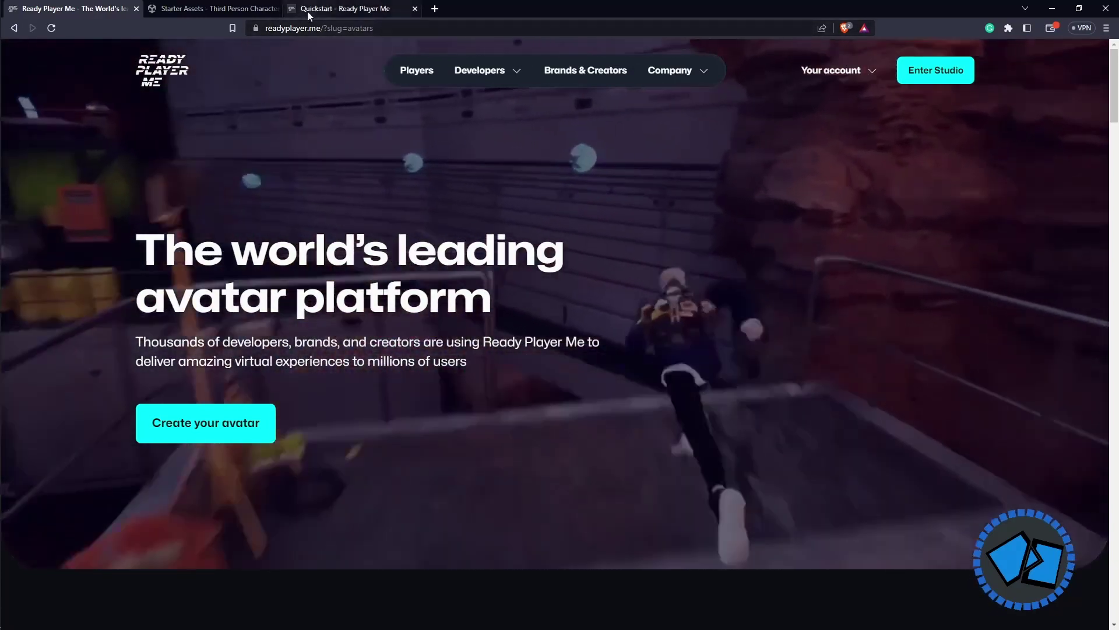
# - Copy the SDK git URL from step 1 of the Ready Player Me Quickstart, then return to Unity
pyautogui.click(308, 13)
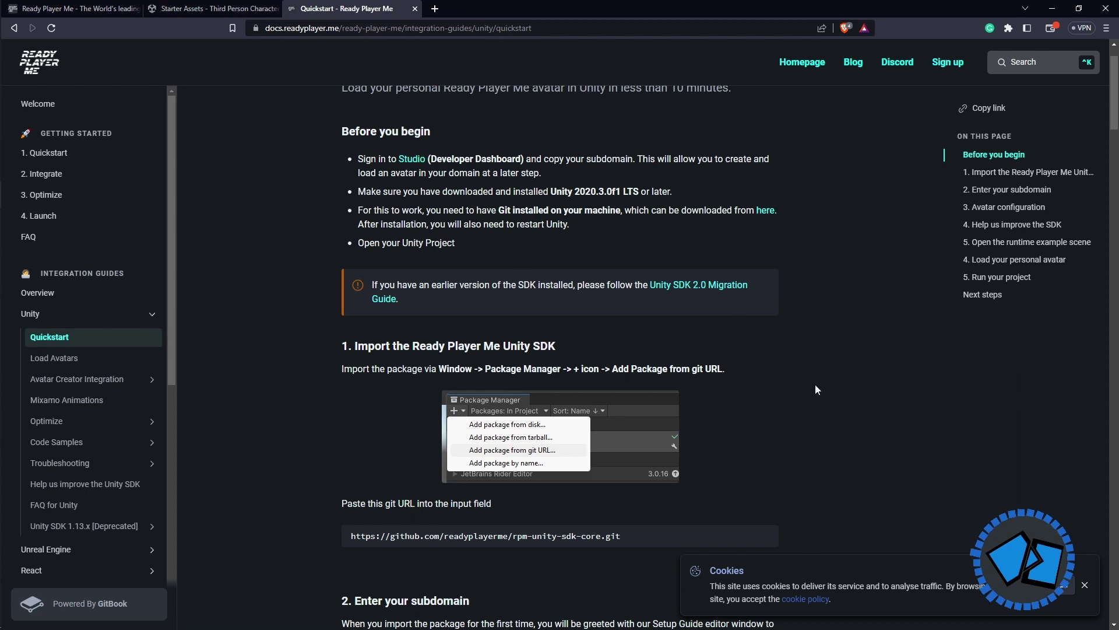
pyautogui.scroll(-2, 753, 392)
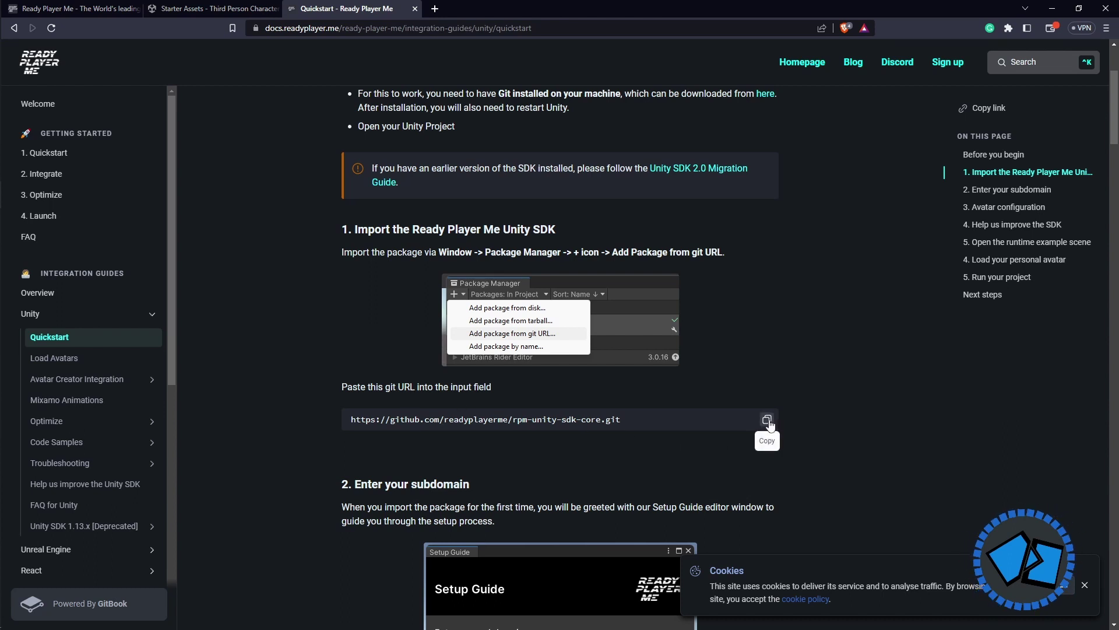
pyautogui.click(768, 420)
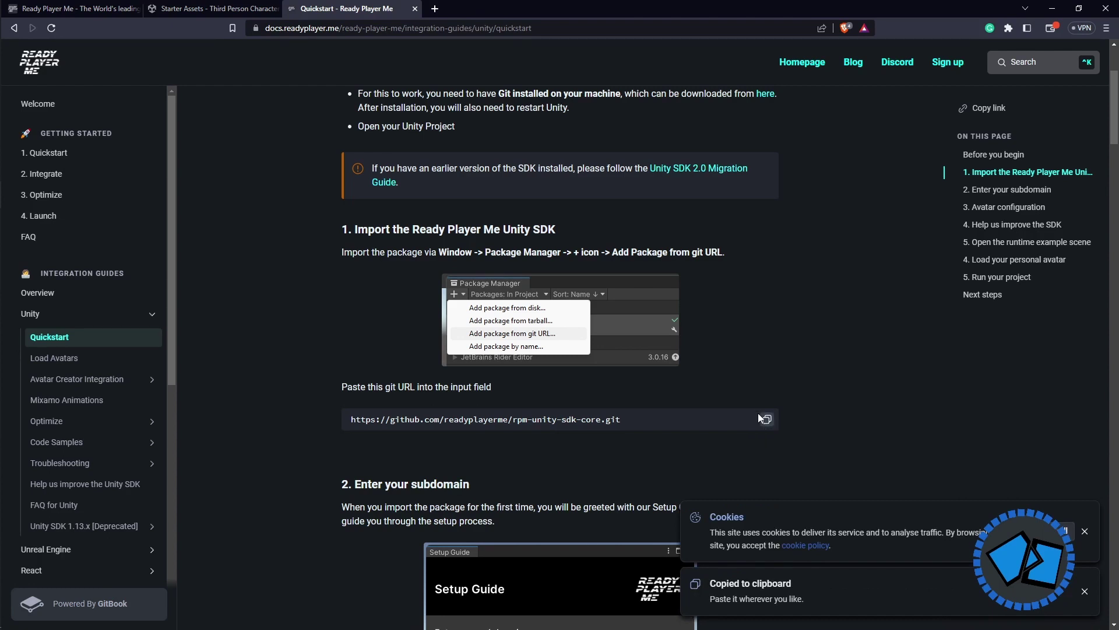
pyautogui.hotkey('alt', 'Tab')
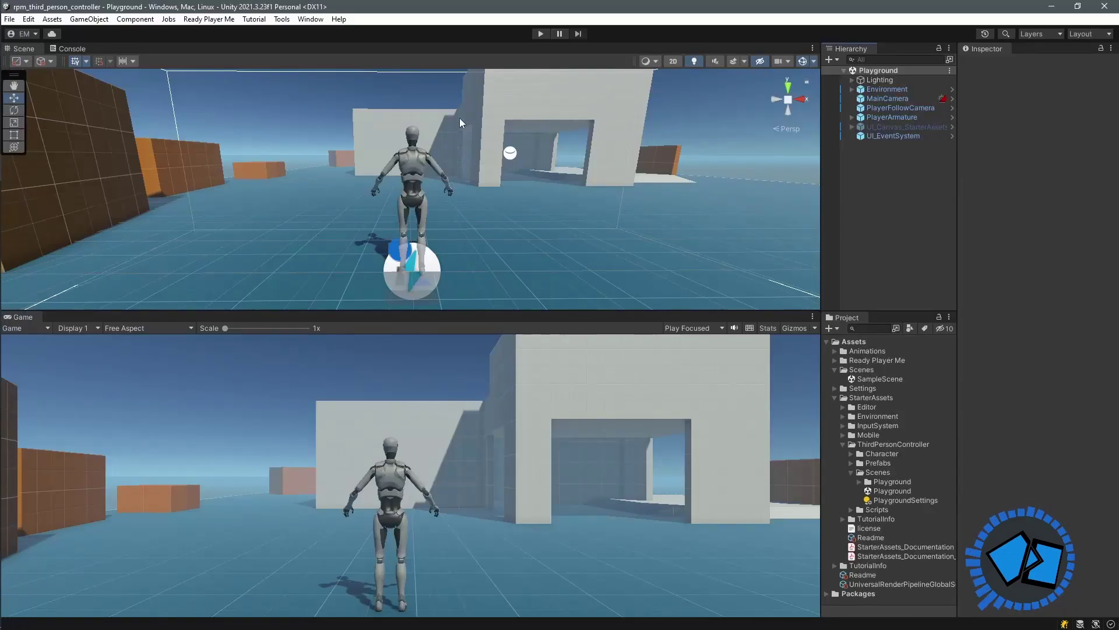
# - Install the Ready Player Me SDK in the Package Manager from its pasted git URL
pyautogui.click(313, 21)
pyautogui.click(359, 144)
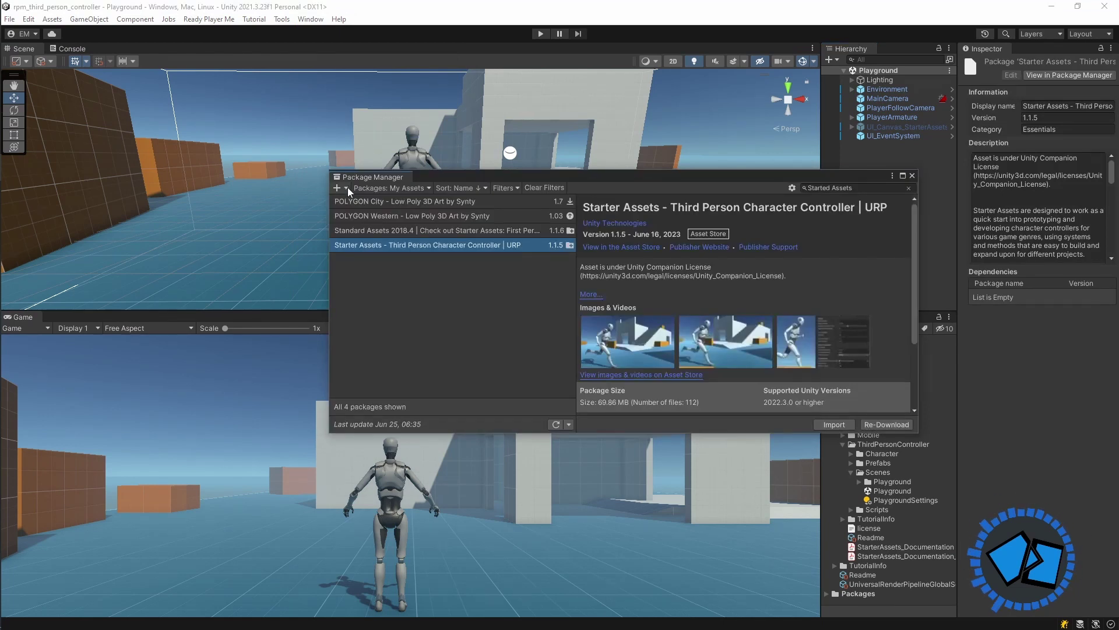
pyautogui.click(348, 187)
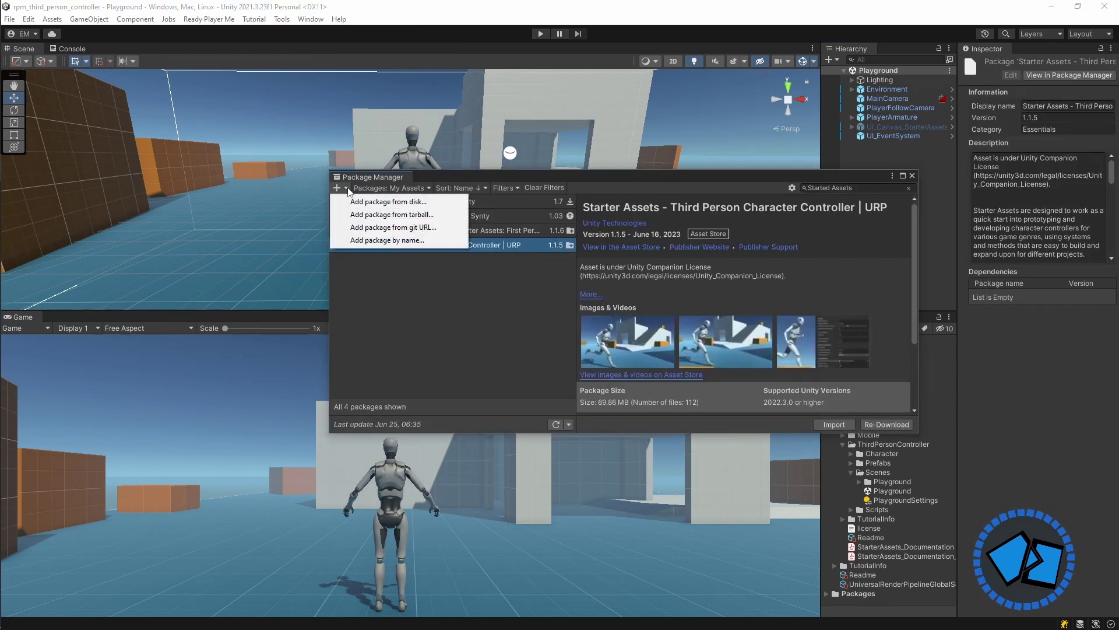
pyautogui.click(442, 227)
pyautogui.rightClick(433, 215)
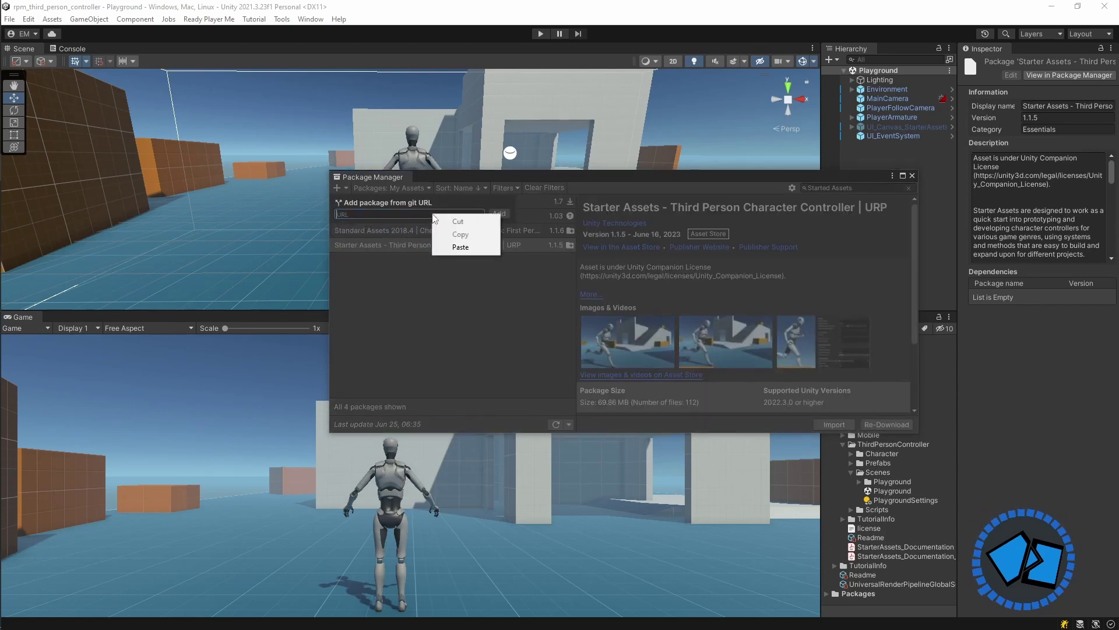
pyautogui.click(455, 247)
pyautogui.click(498, 213)
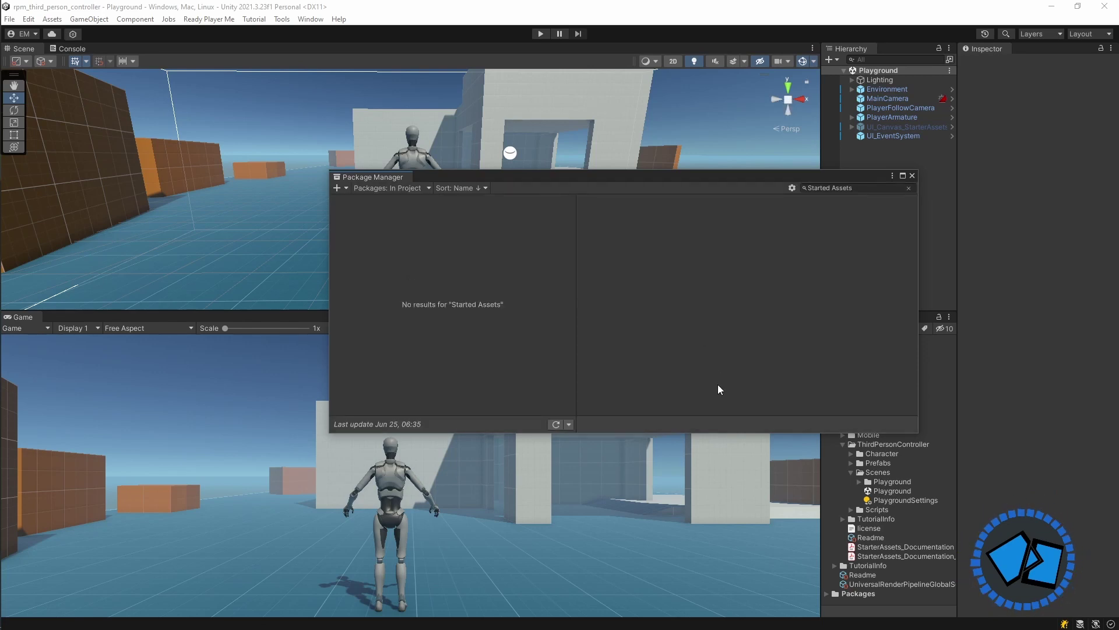
pyautogui.click(912, 175)
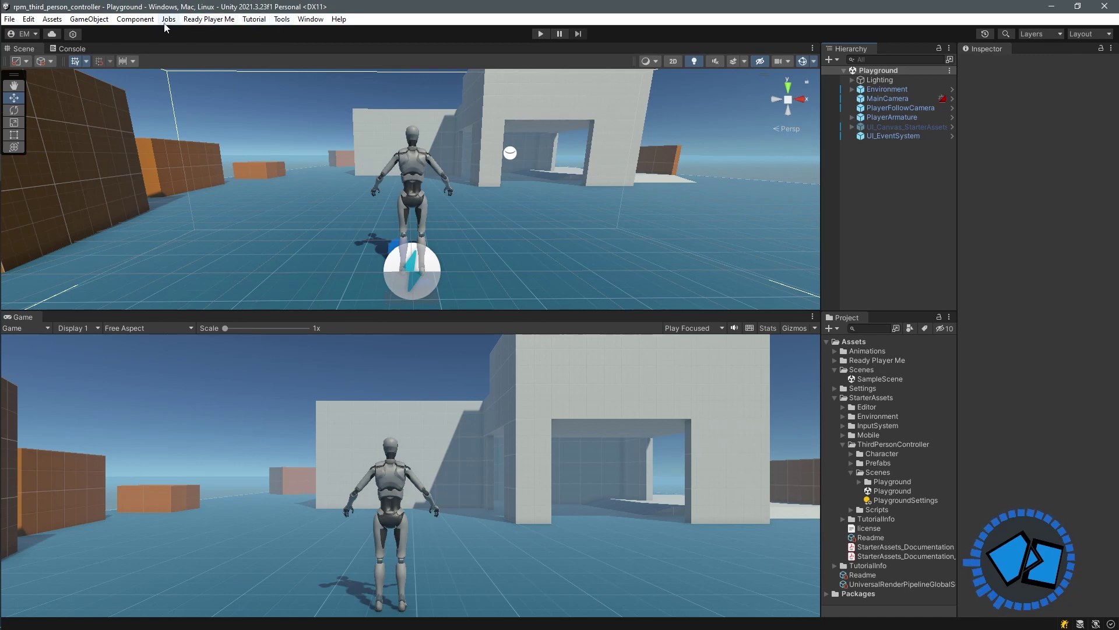
# - Open the Ready Player Me Avatar Loader window
pyautogui.click(214, 21)
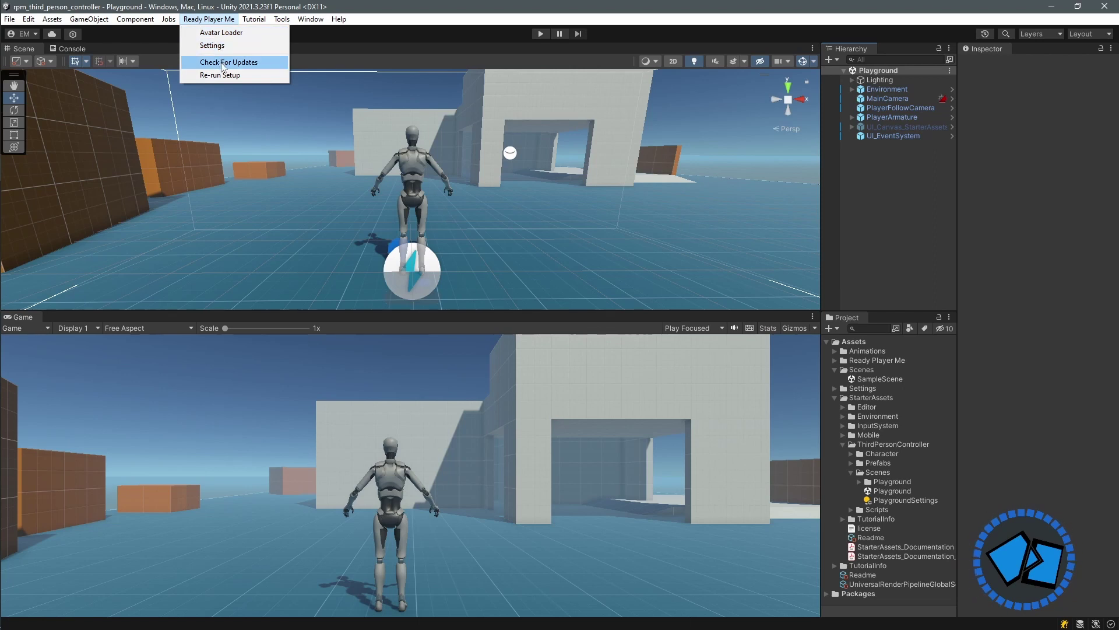
pyautogui.click(252, 33)
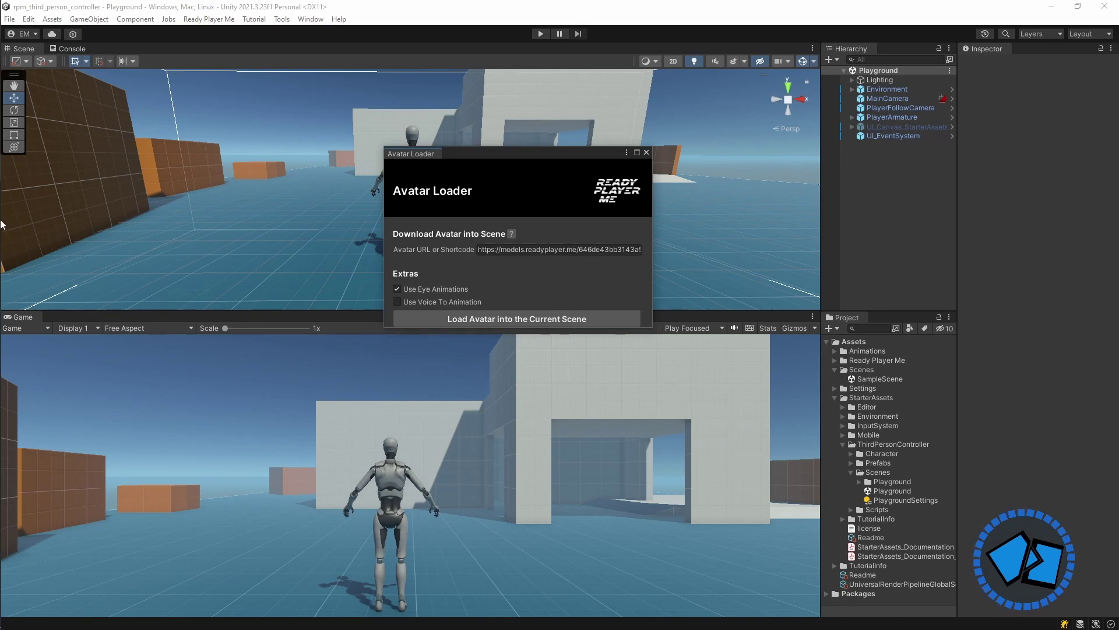
# - Go from the Ready Player Me homepage to the hub's My Avatars list
pyautogui.moveTo(6, 200)
pyautogui.click(67, 155)
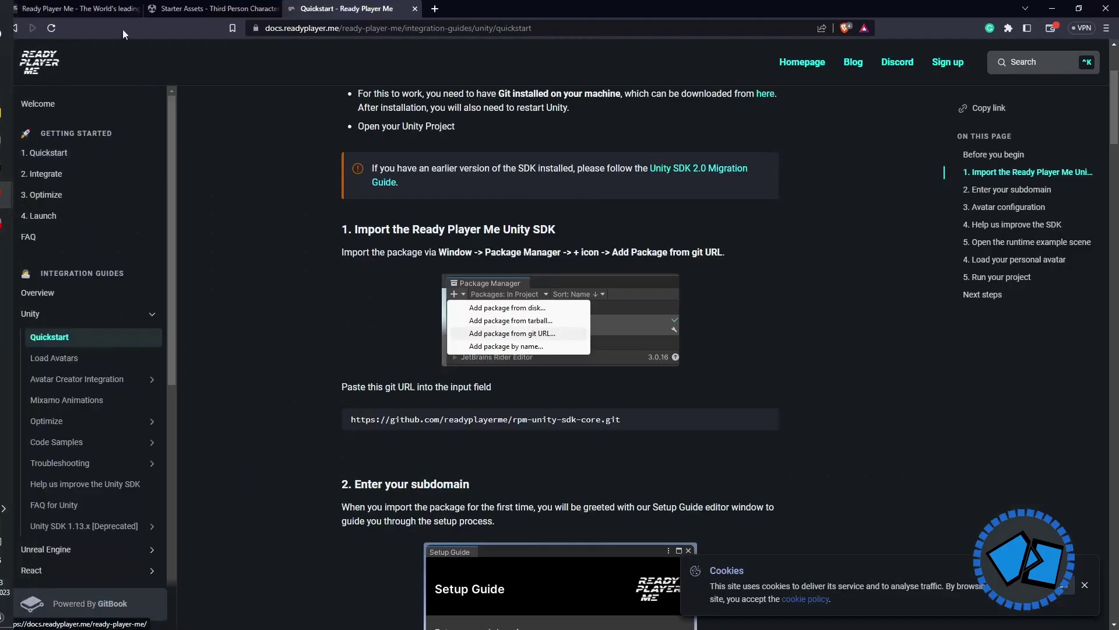
pyautogui.click(110, 9)
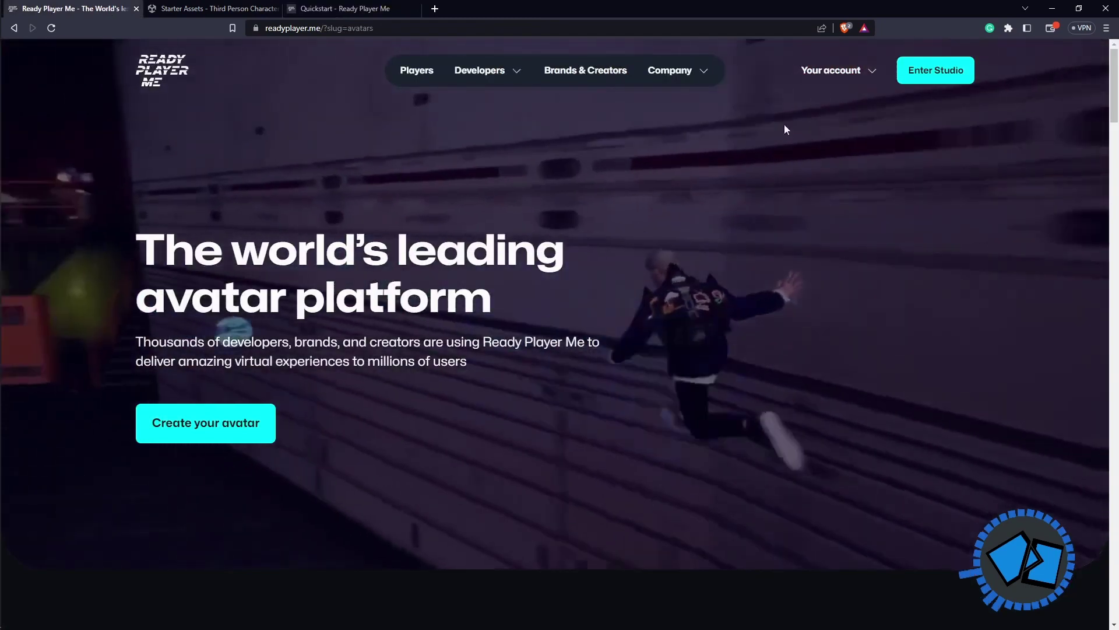
pyautogui.moveTo(870, 76)
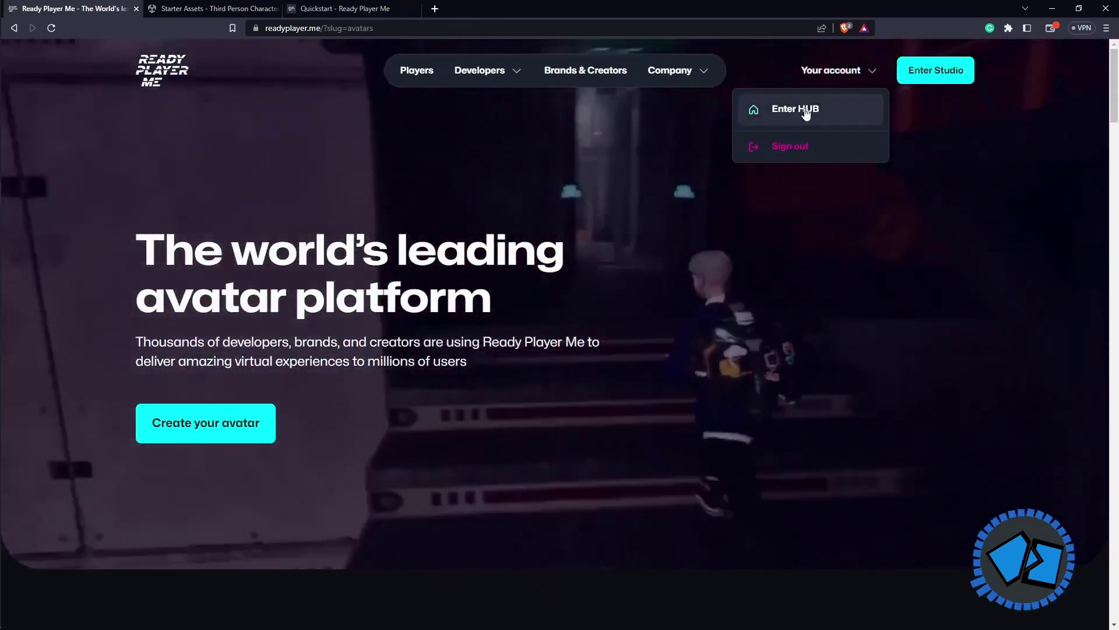
pyautogui.click(803, 115)
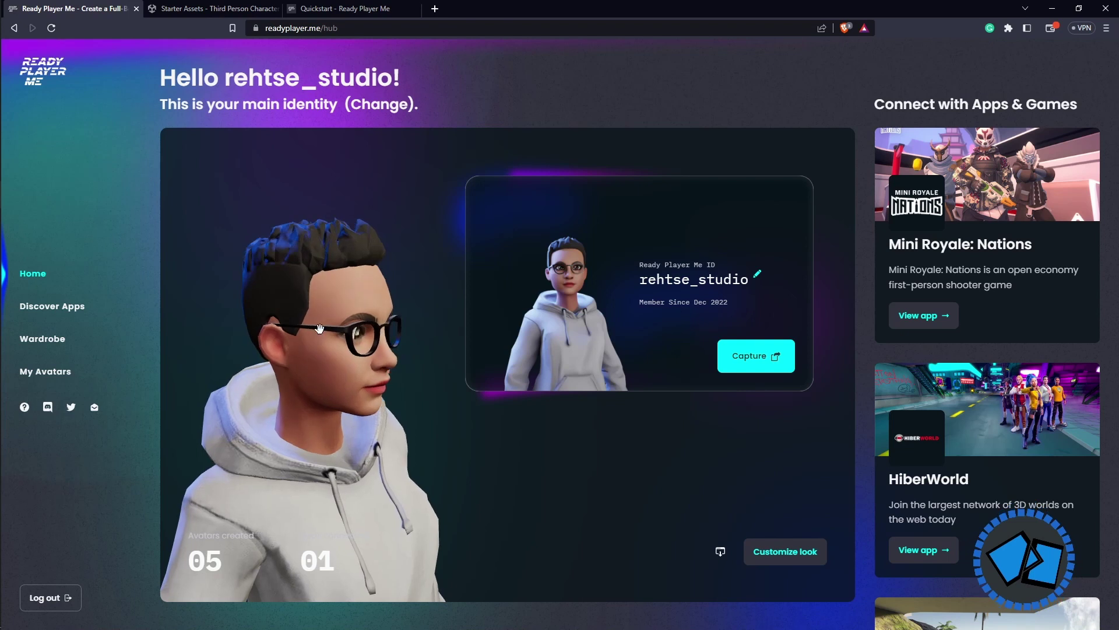
pyautogui.click(70, 374)
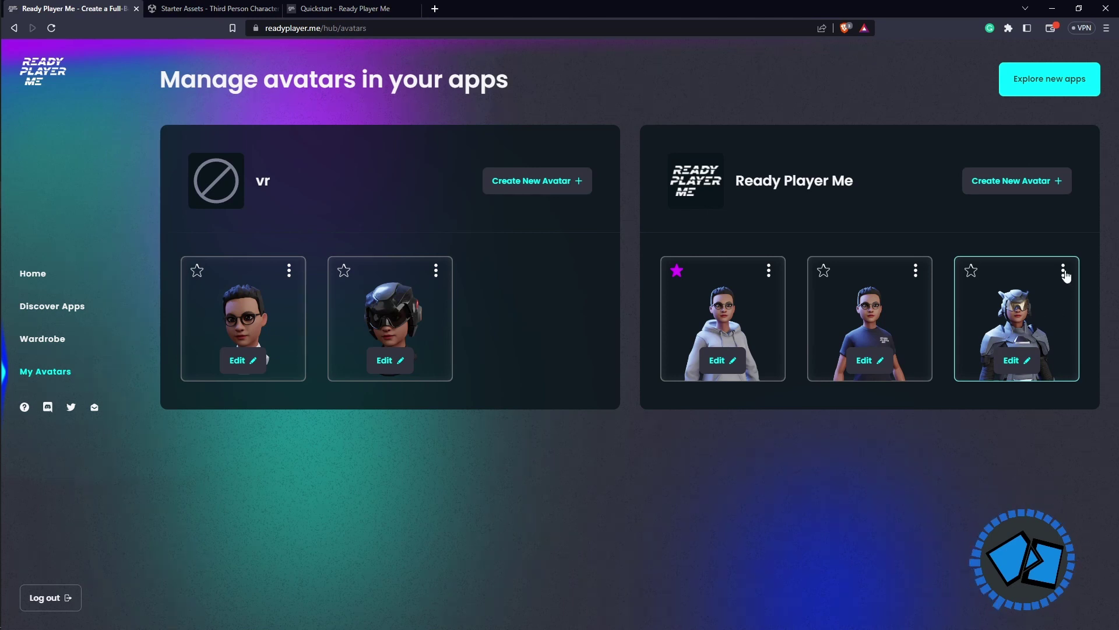
# - Copy the armoured avatar's .glb URL and return to Unity
pyautogui.click(1065, 271)
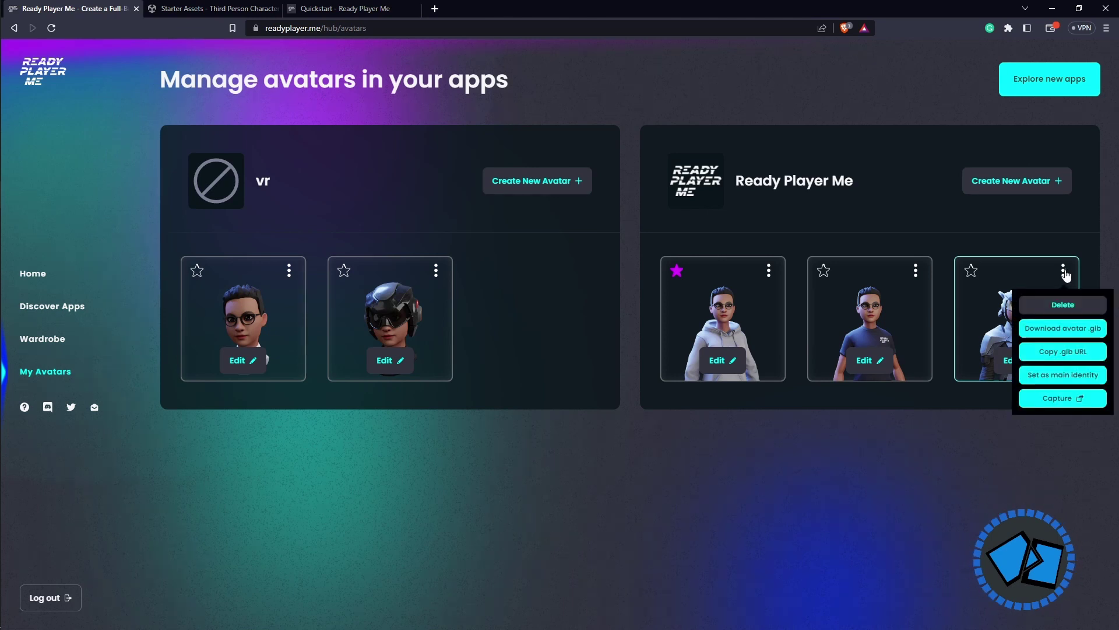
pyautogui.click(1066, 351)
pyautogui.moveTo(1, 302)
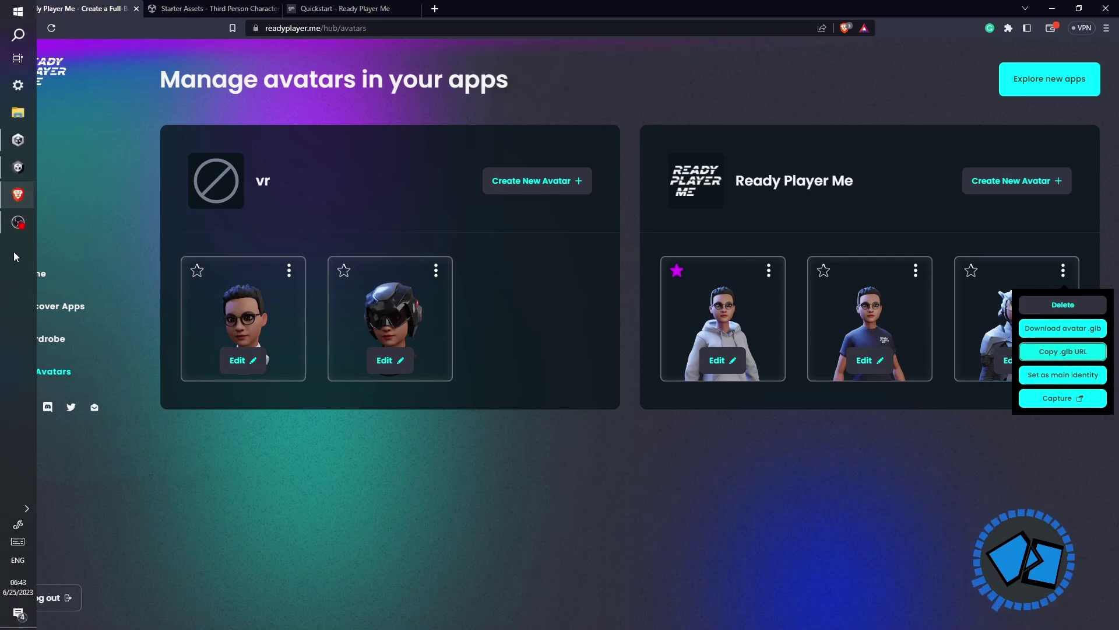
pyautogui.click(7, 168)
# - Replace the Avatar Loader's old URL with the copied .glb link and load it into the current scene
pyautogui.click(588, 249)
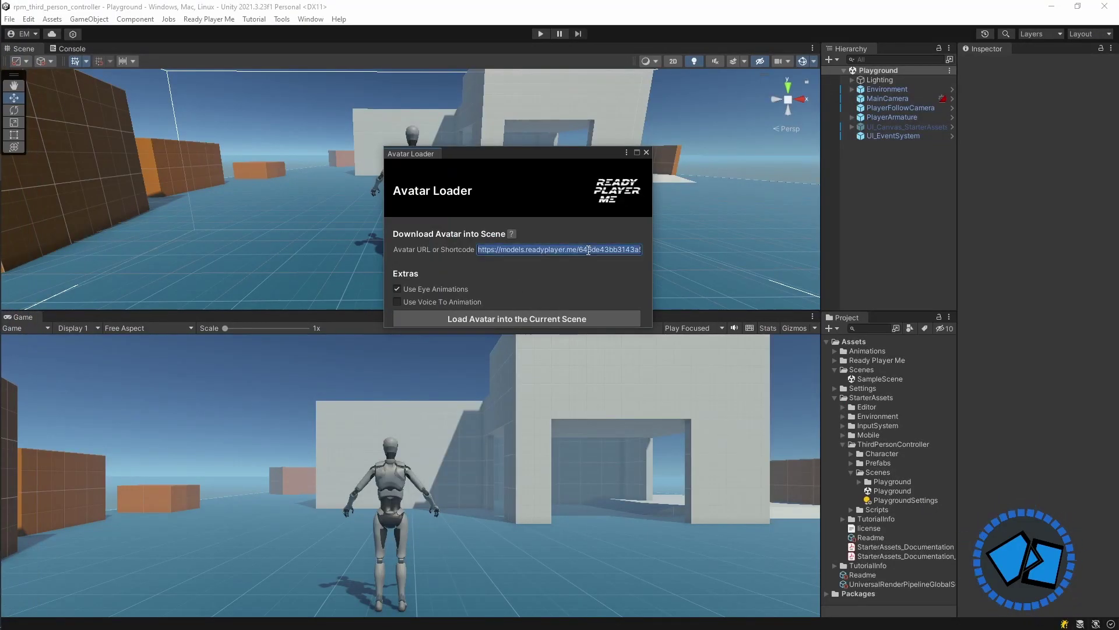
pyautogui.press('BackSpace')
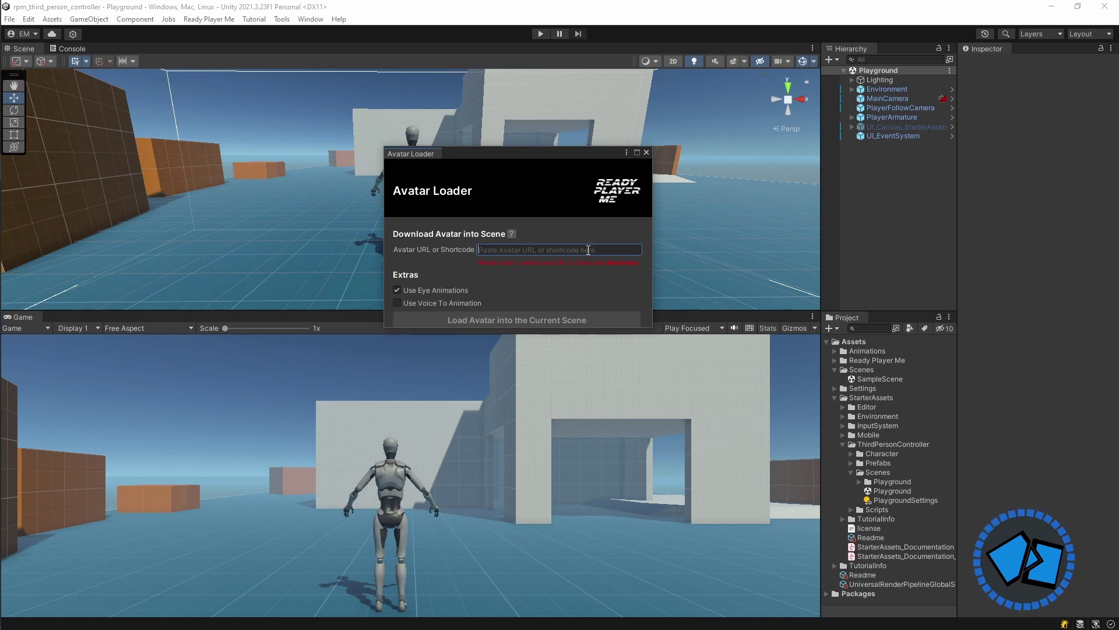
pyautogui.hotkey('ctrl', 'v')
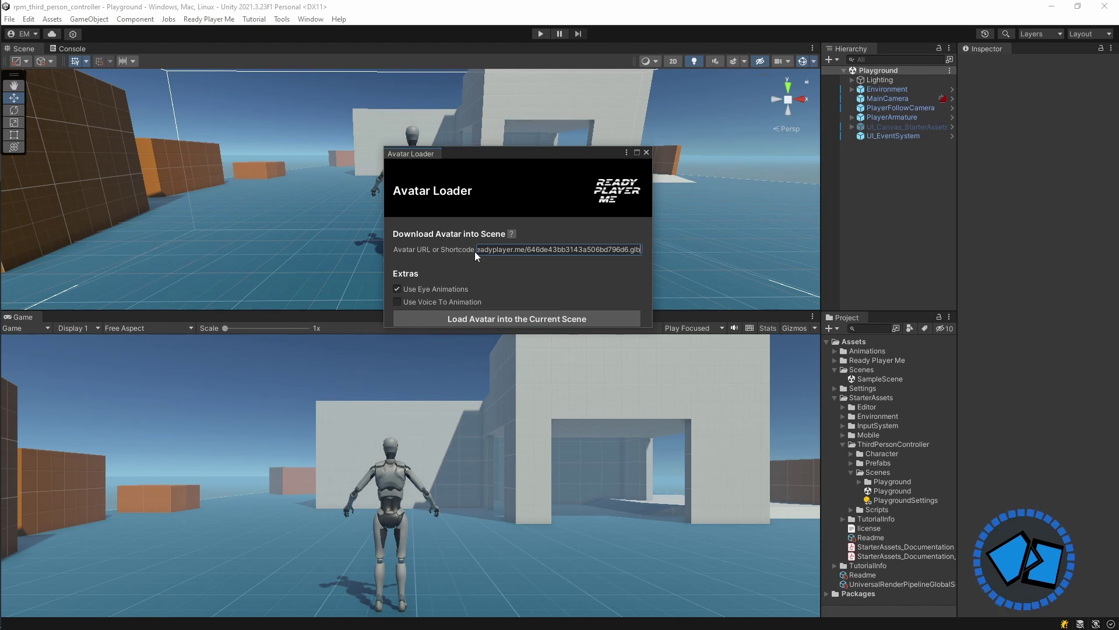
pyautogui.click(560, 319)
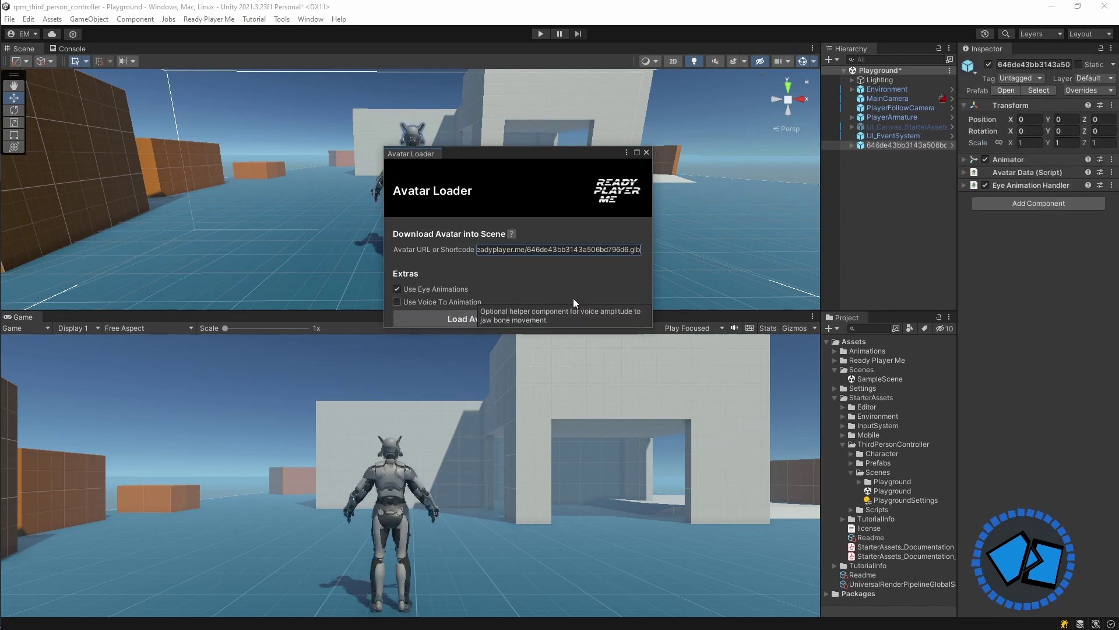
pyautogui.click(648, 152)
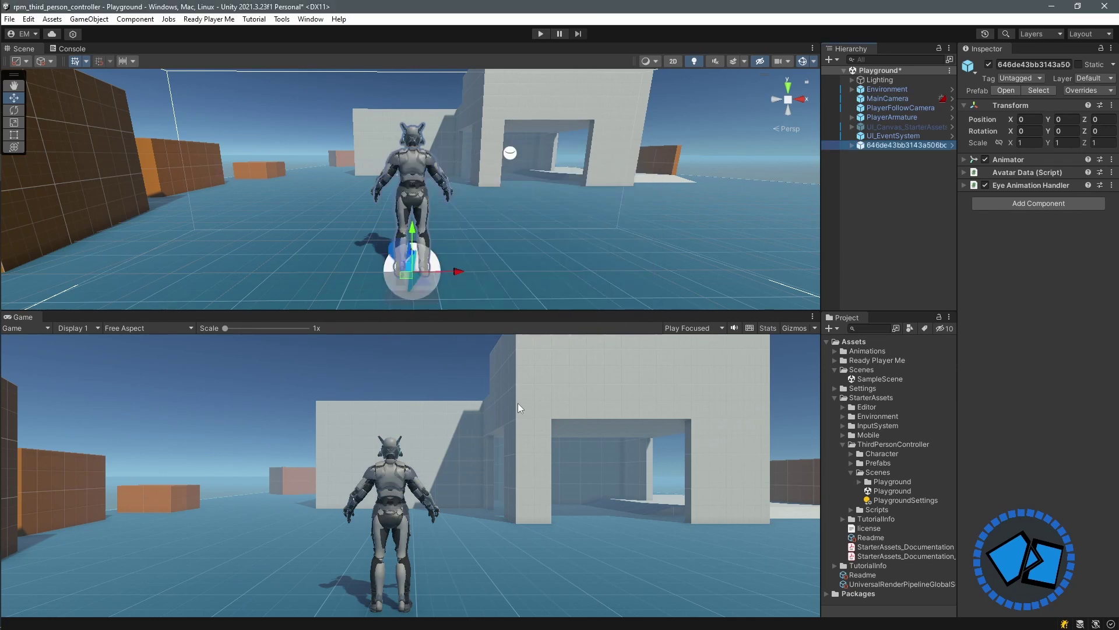
# - Move PlayerArmature left along X so it stands beside the avatar
pyautogui.click(903, 117)
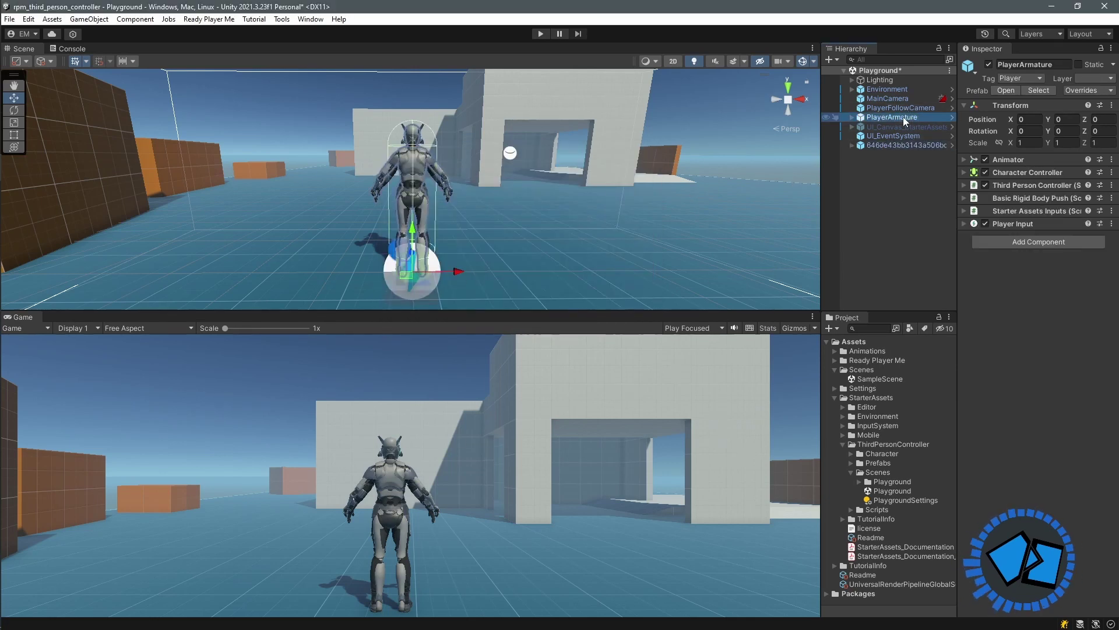
pyautogui.click(458, 270)
pyautogui.moveTo(458, 269); pyautogui.dragTo(417, 269)
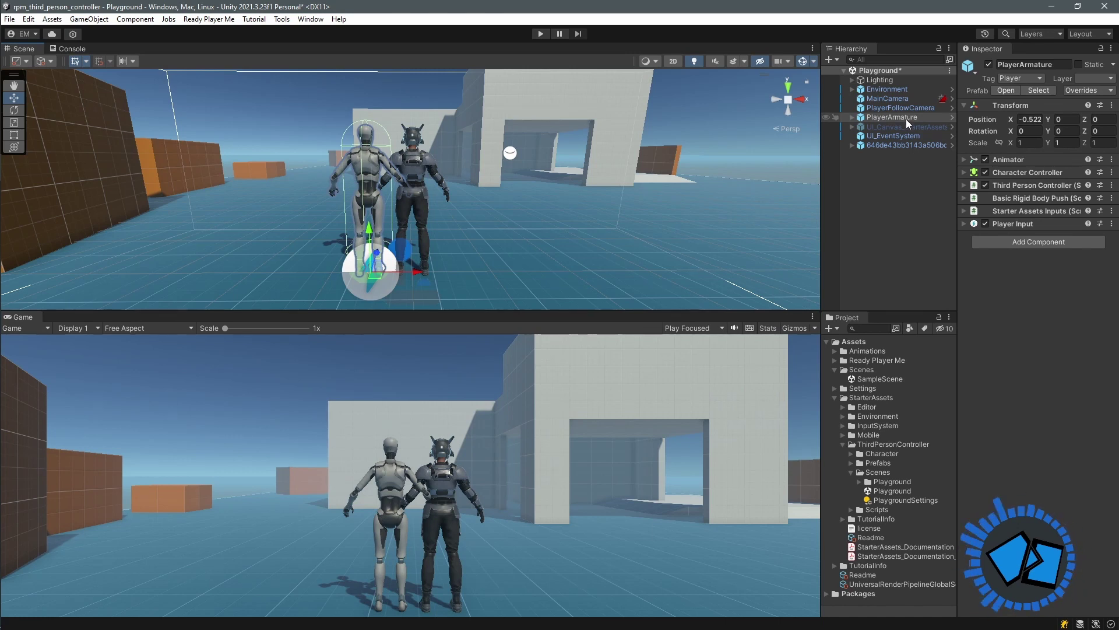
# - Rename the loaded avatar object to the creator's name
pyautogui.click(900, 144)
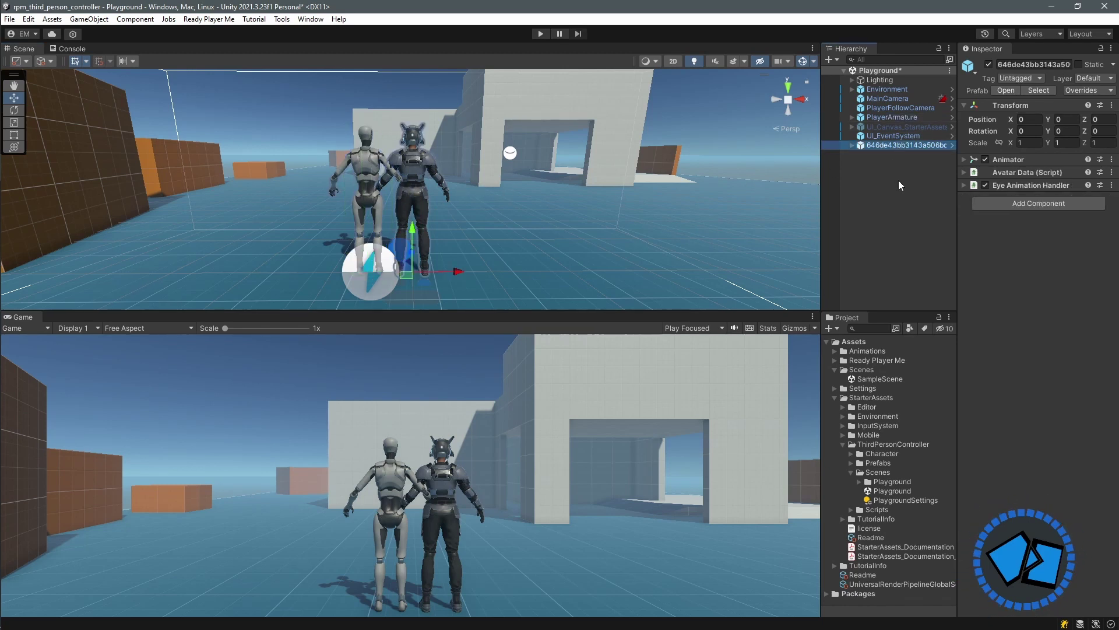
pyautogui.click(1038, 65)
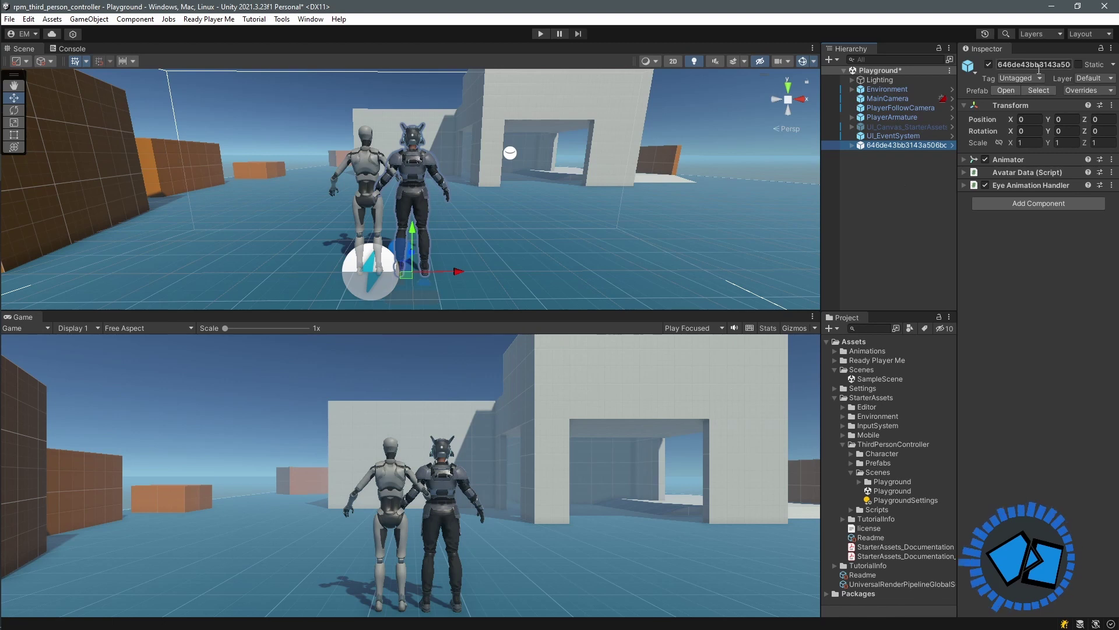
pyautogui.write('Rehtse')
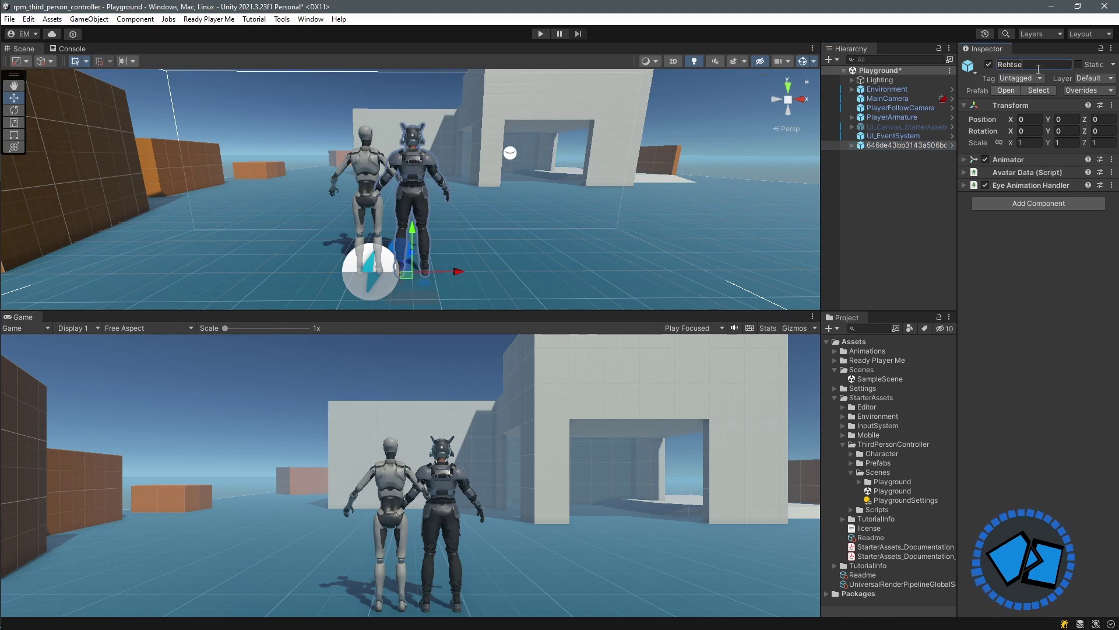
pyautogui.press('Return')
pyautogui.click(876, 264)
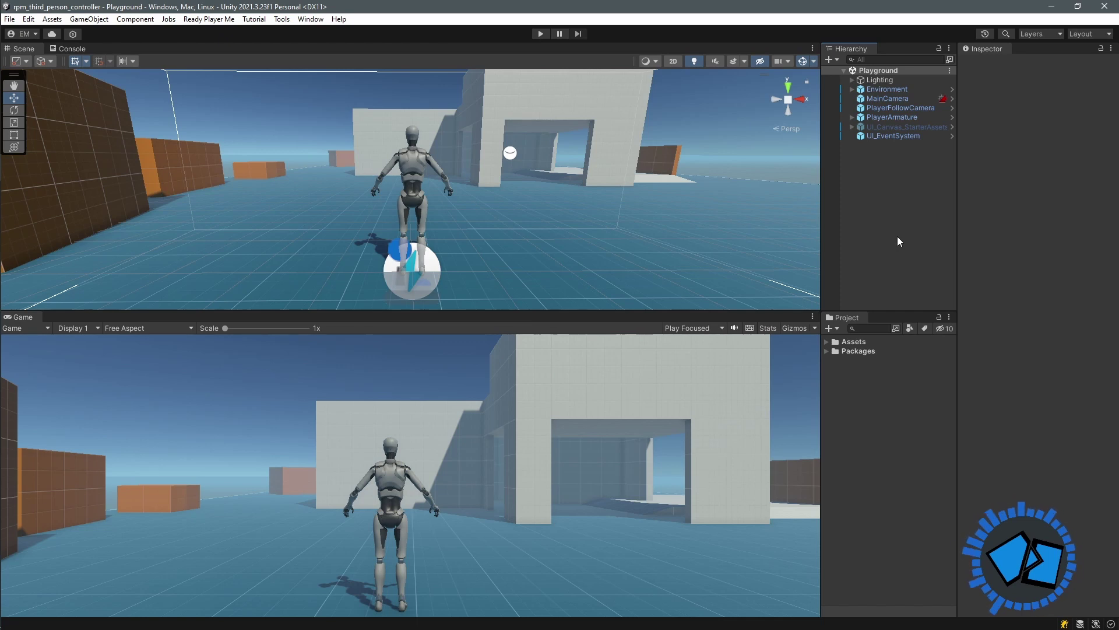
# - Check Environment's children, then expand MainCamera's CinemachineBrain showing PlayerFollowCamera as live camera
pyautogui.click(887, 91)
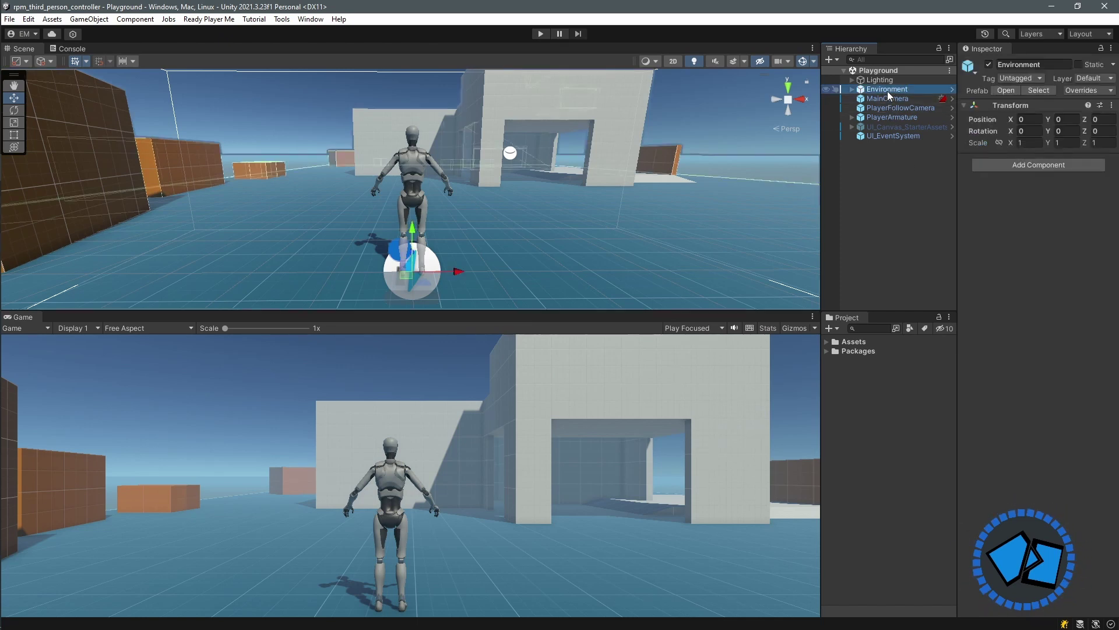
pyautogui.click(853, 90)
pyautogui.click(852, 90)
pyautogui.click(887, 102)
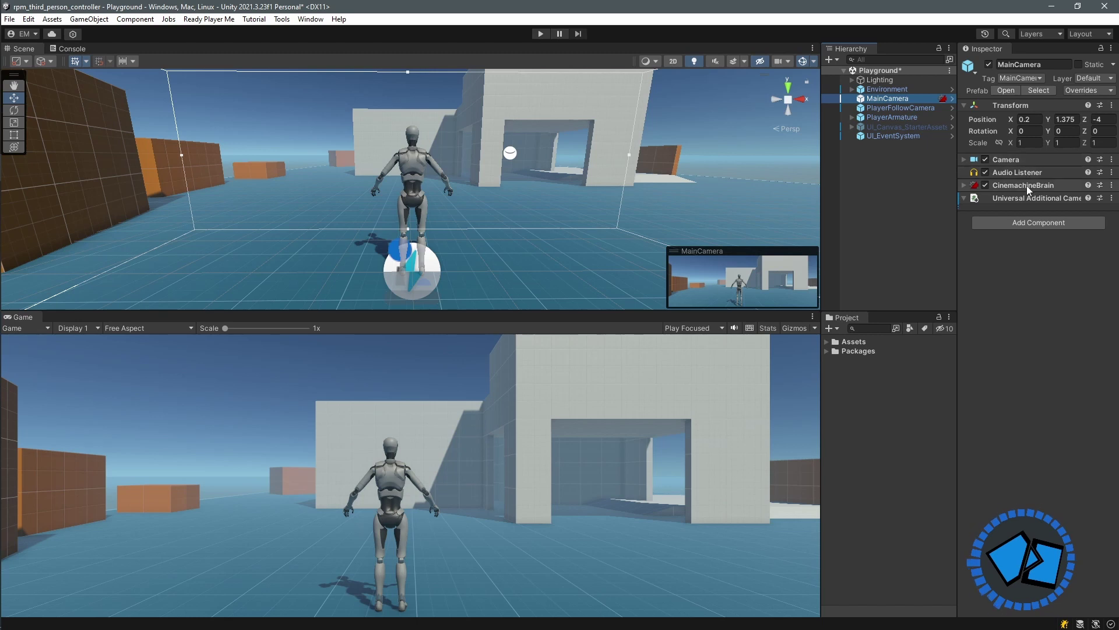
pyautogui.click(964, 185)
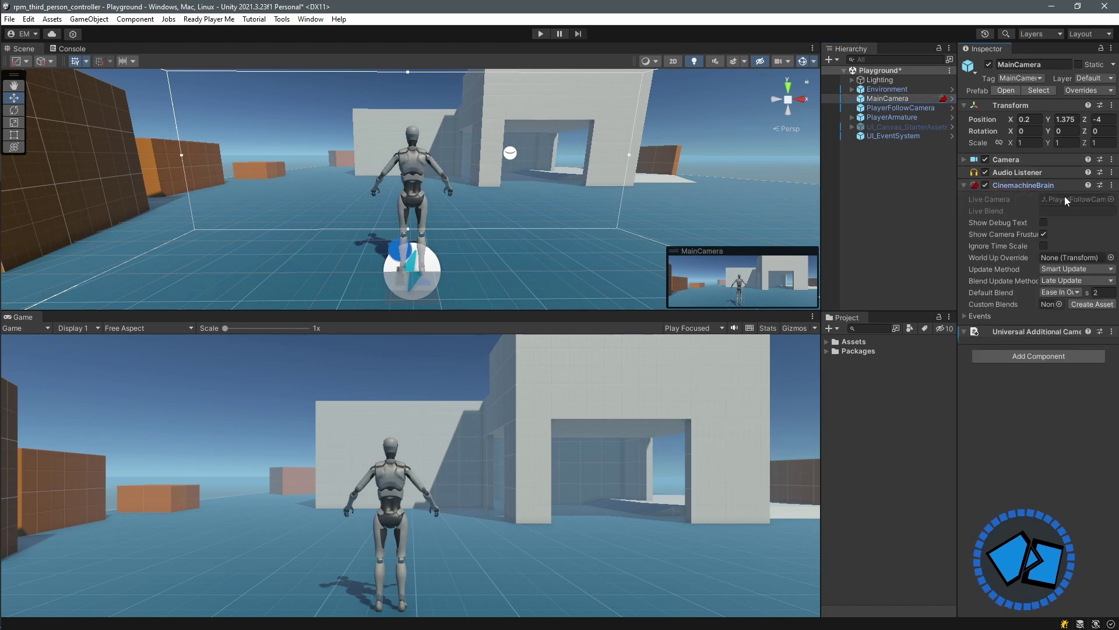